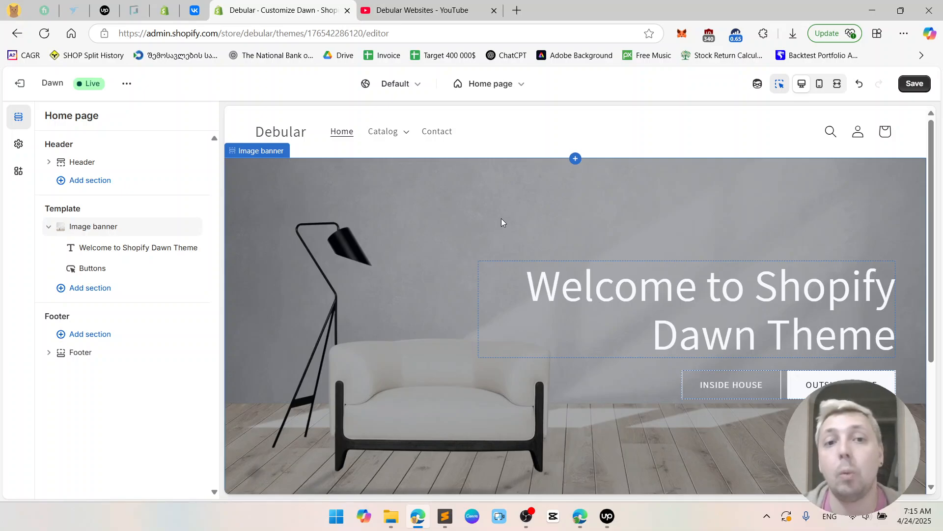
Step: Look over the Debular Websites channel page on YouTube, including its donation link, and return to the Shopify theme editor
scroll(502, 218, "down", 2)
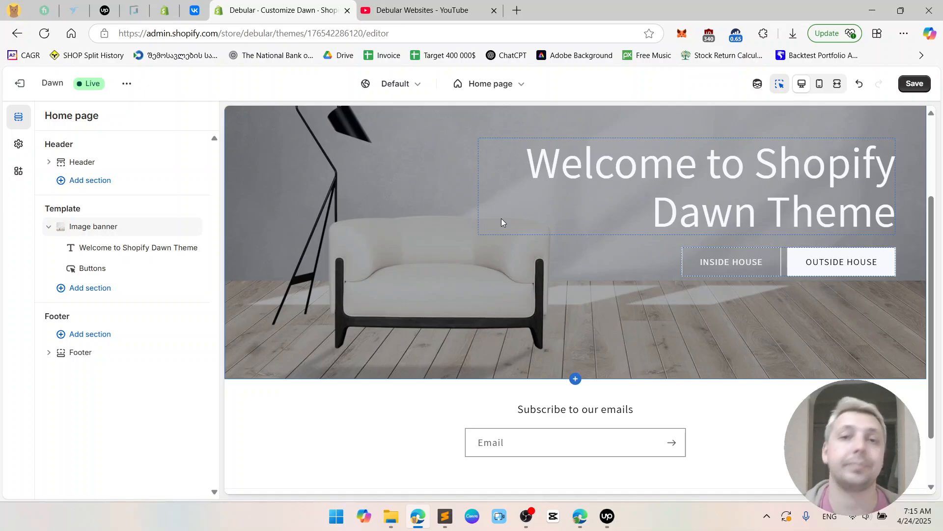
left_click(423, 9)
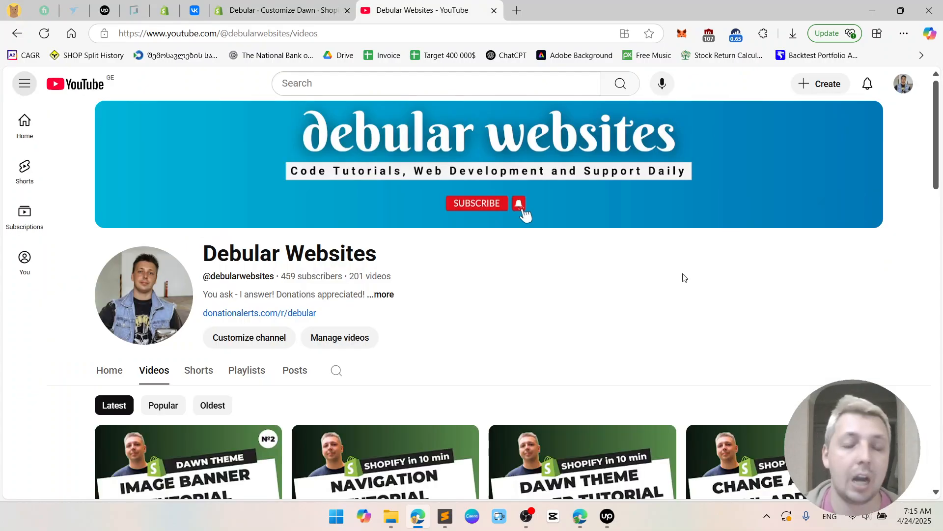
scroll(683, 277, "down", 1)
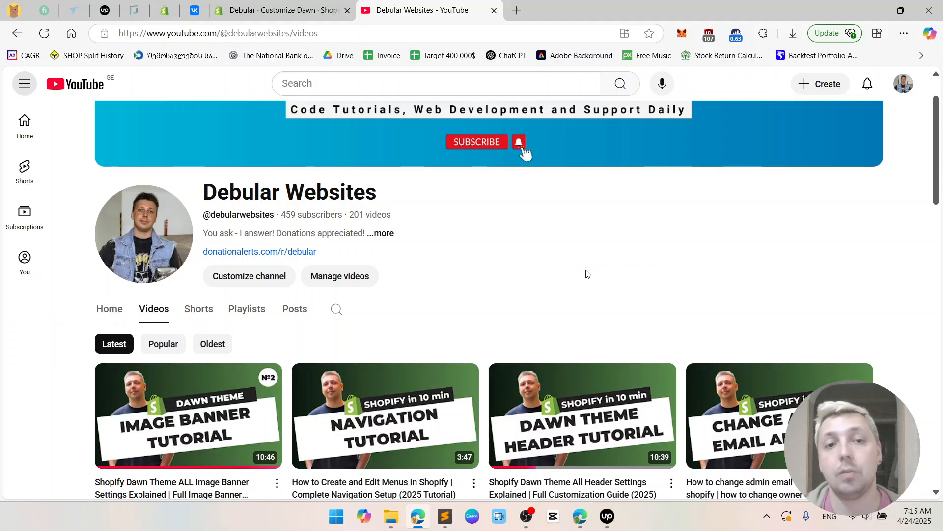
left_click_drag(318, 250, 207, 246)
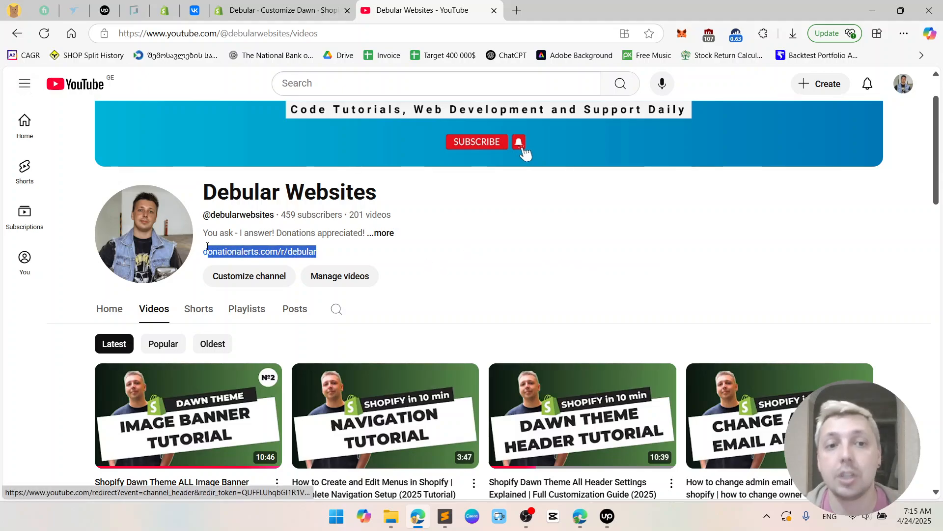
left_click(575, 249)
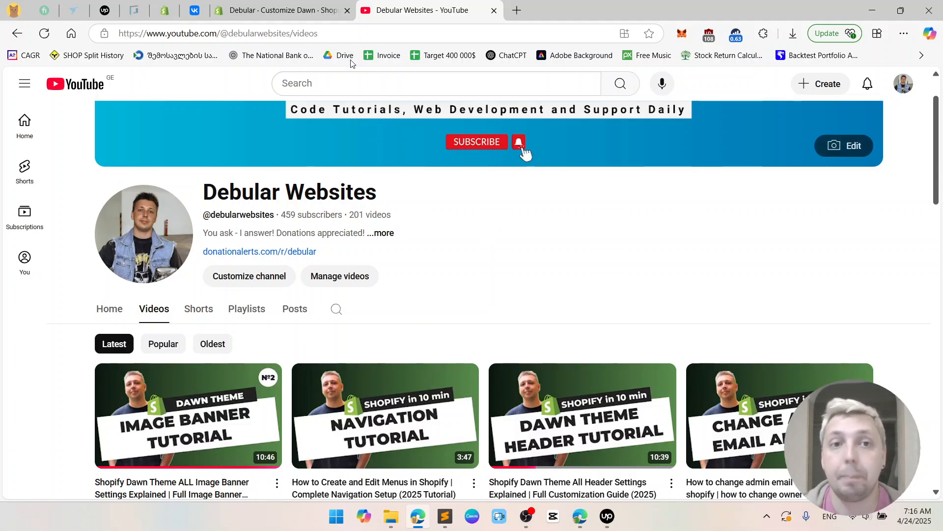
left_click(300, 10)
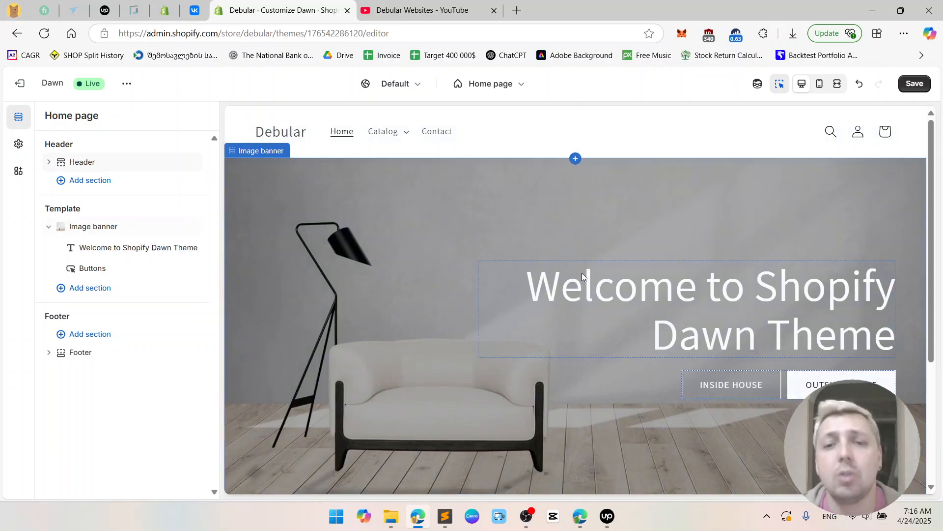
Step: Add a Collection list section to the home page template directly below the image banner
scroll(663, 284, "down", 4)
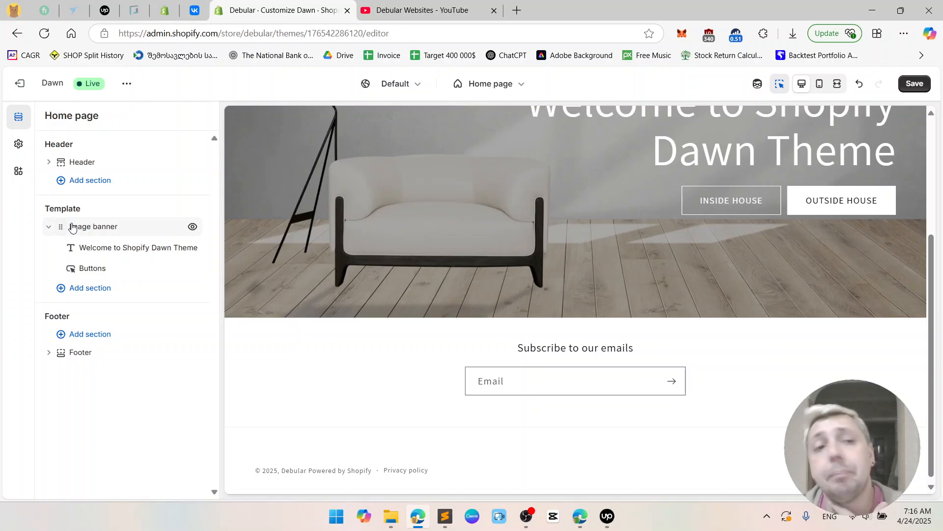
left_click(51, 227)
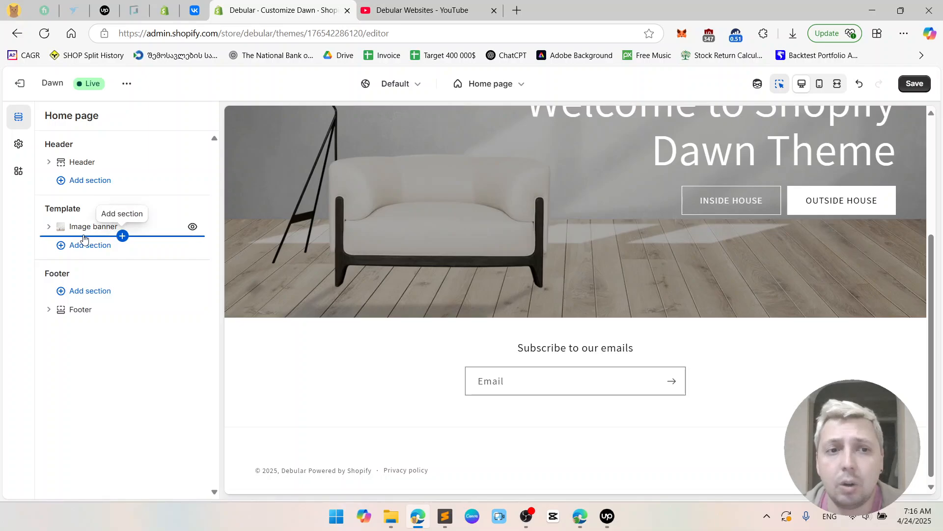
left_click(123, 237)
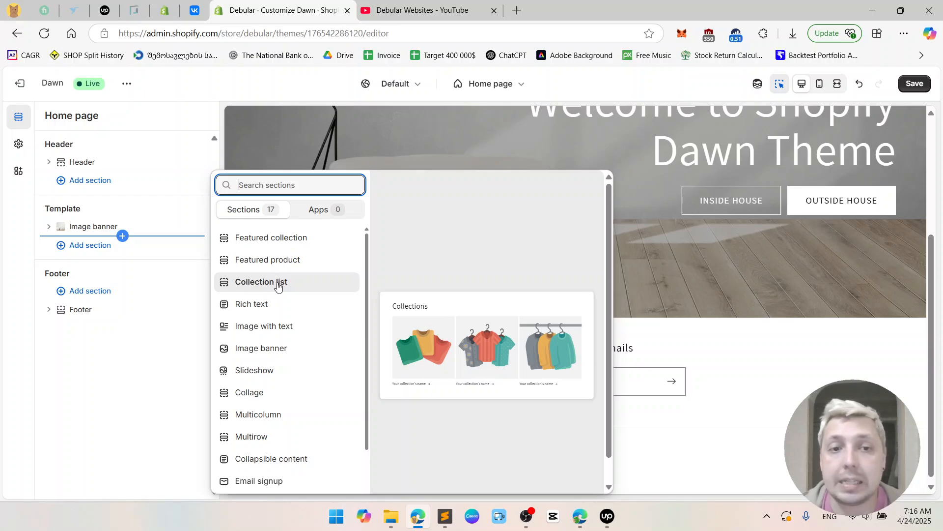
scroll(296, 393, "down", 2)
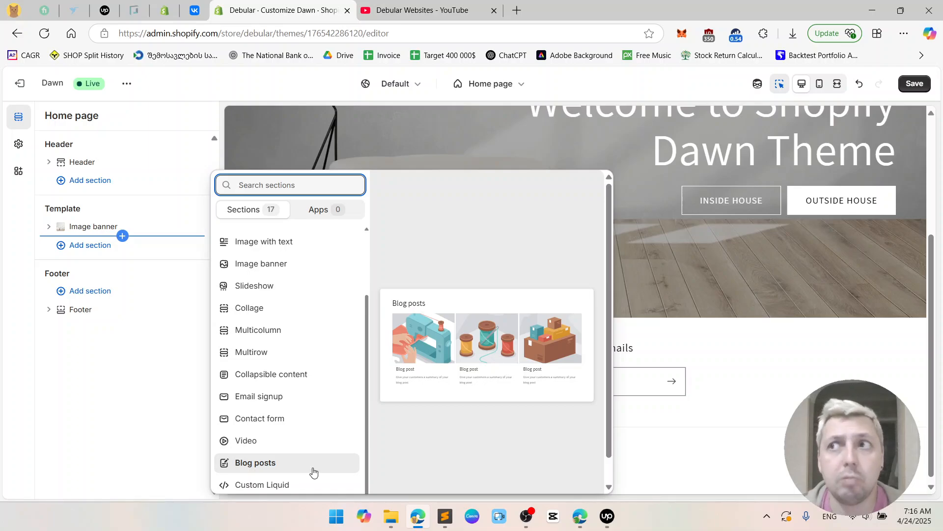
scroll(312, 469, "up", 2)
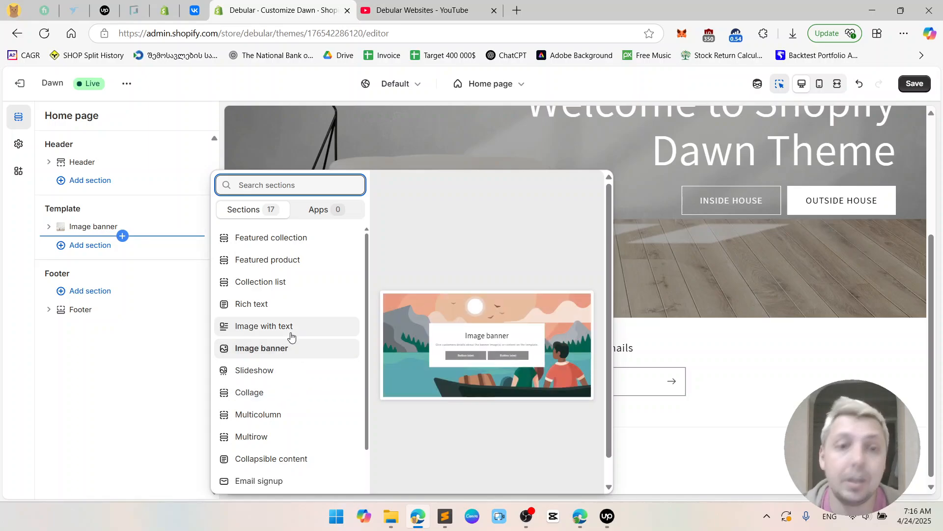
left_click(292, 287)
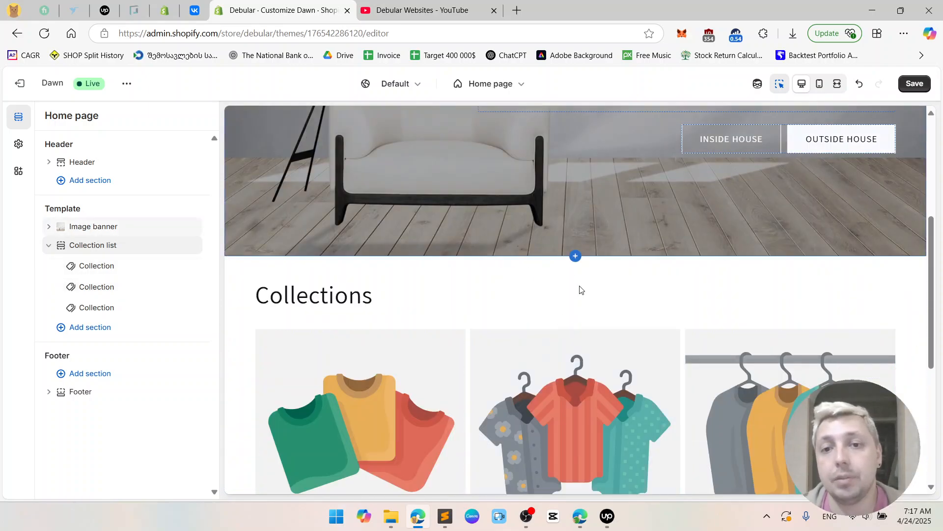
scroll(580, 290, "down", 3)
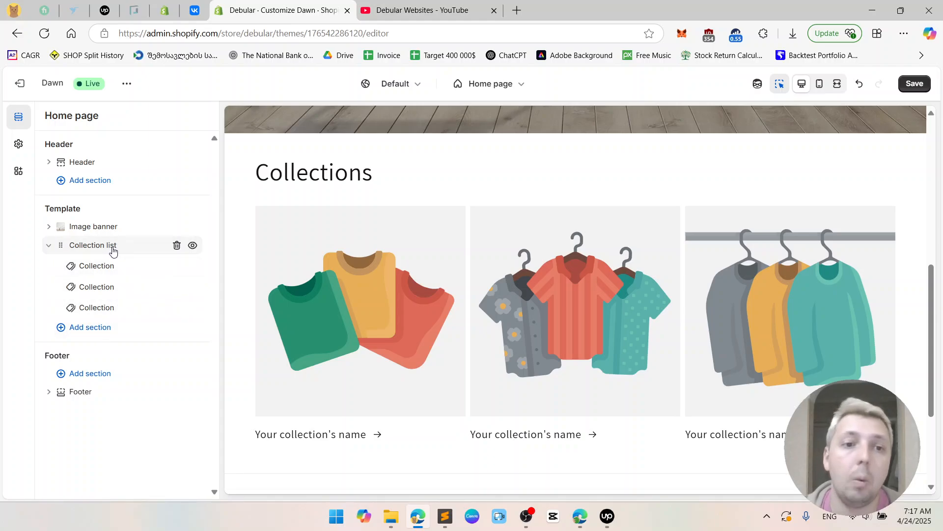
Step: Remove the third collection block from the collection list and add four new collection blocks below the remaining two
left_click(177, 307)
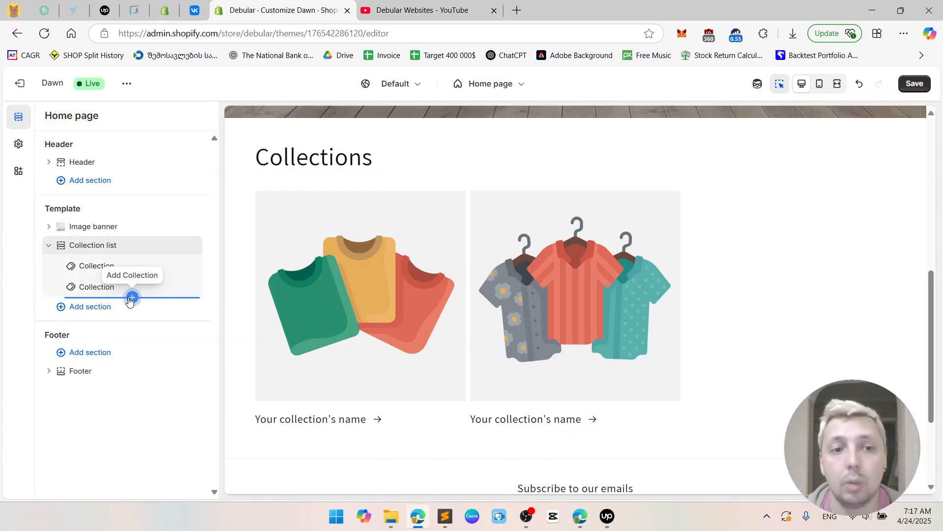
left_click(131, 297)
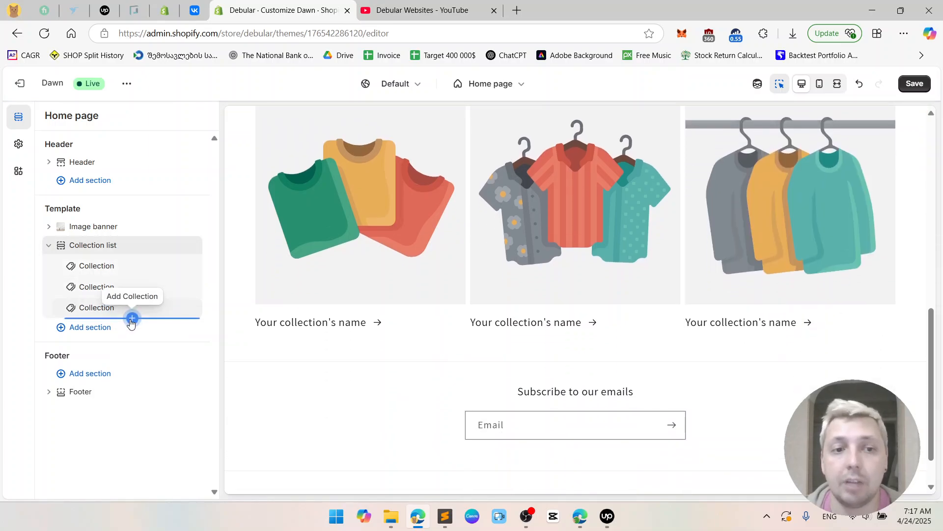
left_click(131, 319)
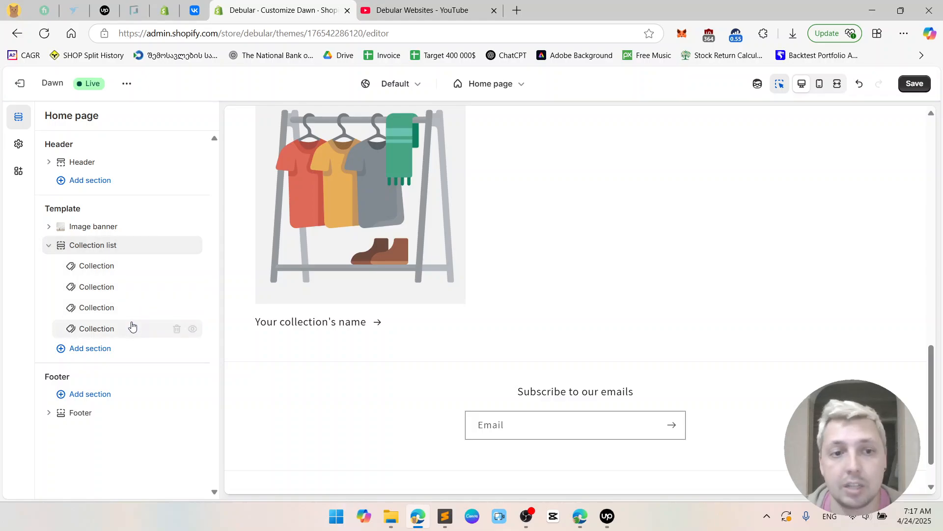
left_click(131, 319)
left_click(131, 319)
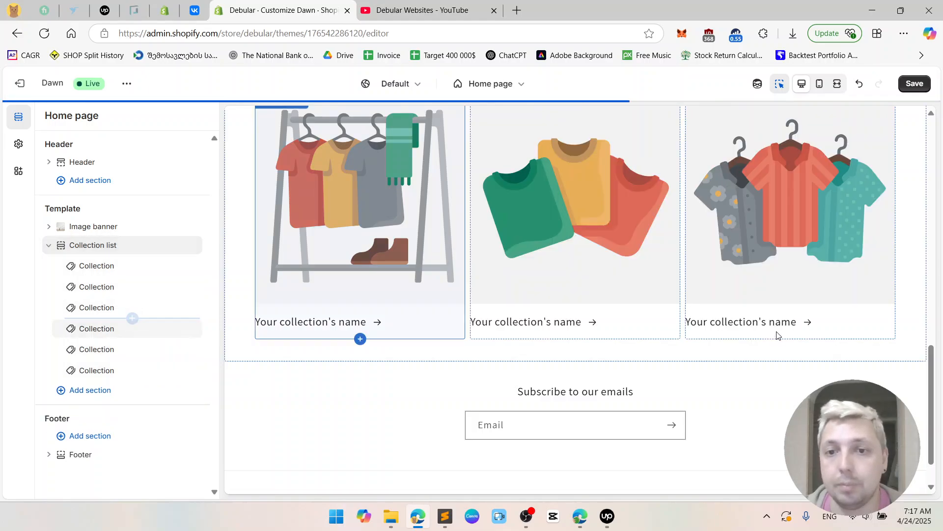
scroll(781, 333, "up", 3)
scroll(628, 310, "down", 1)
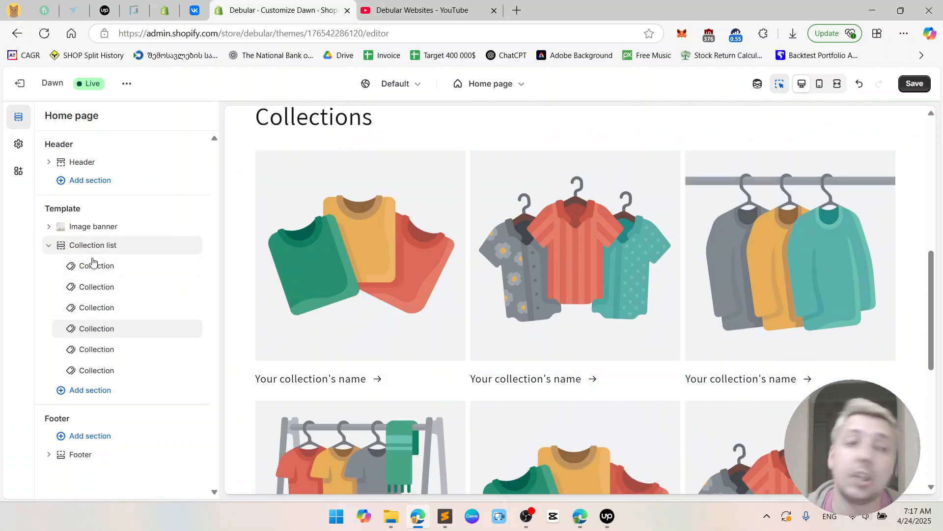
Step: Change the collection list section's heading to "Our Beatiful Collections"
mouse_move(93, 260)
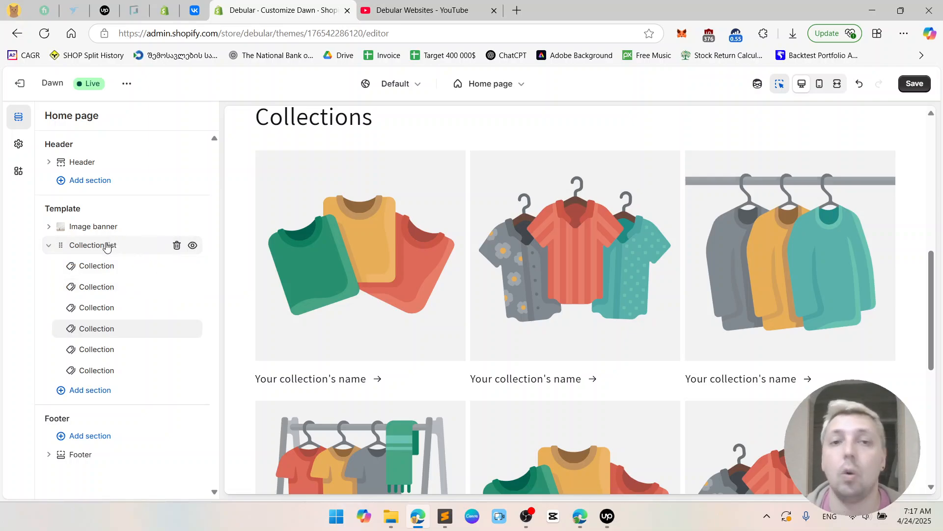
left_click(107, 246)
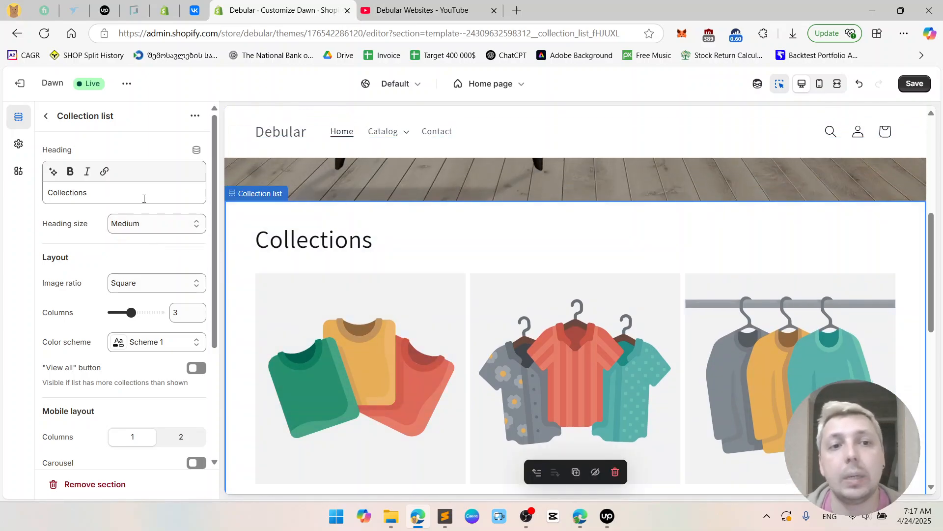
left_click(155, 195)
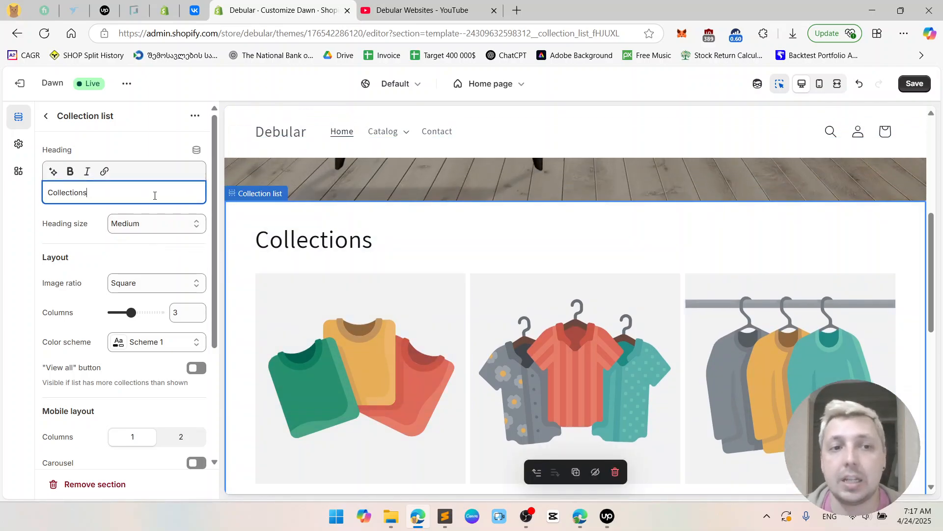
key("ctrl+a")
key("BackSpace")
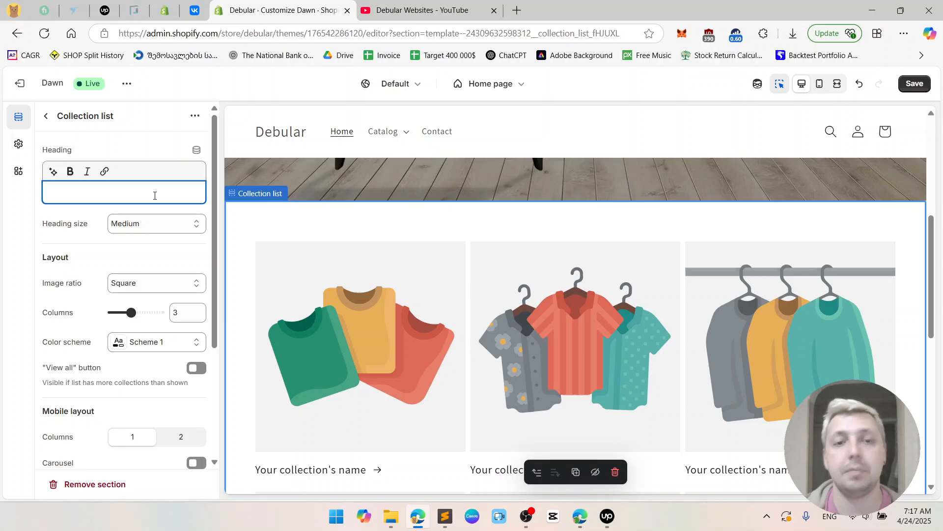
type("Our ")
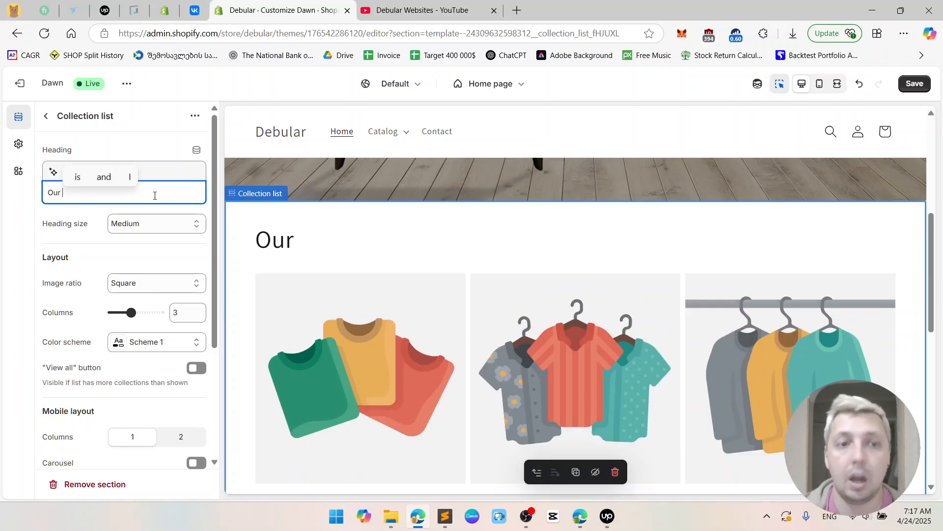
type("Bea")
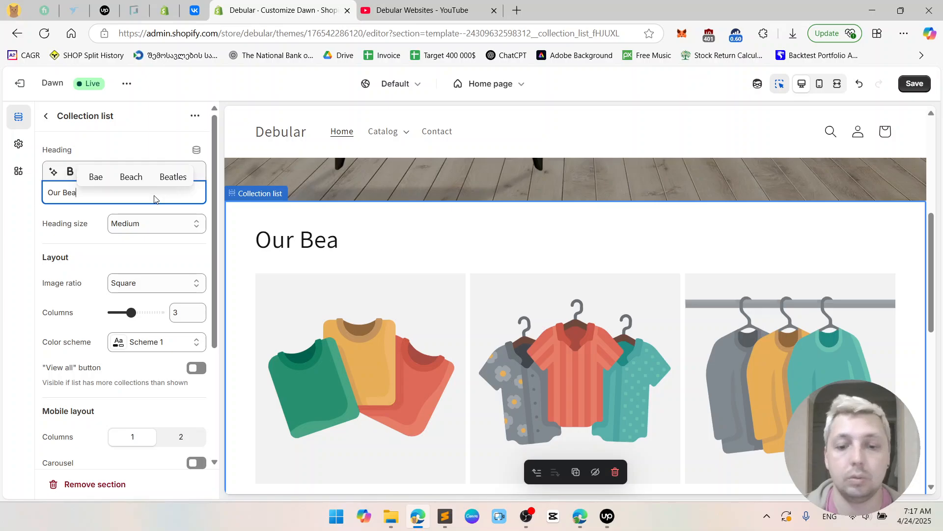
type("tiful ")
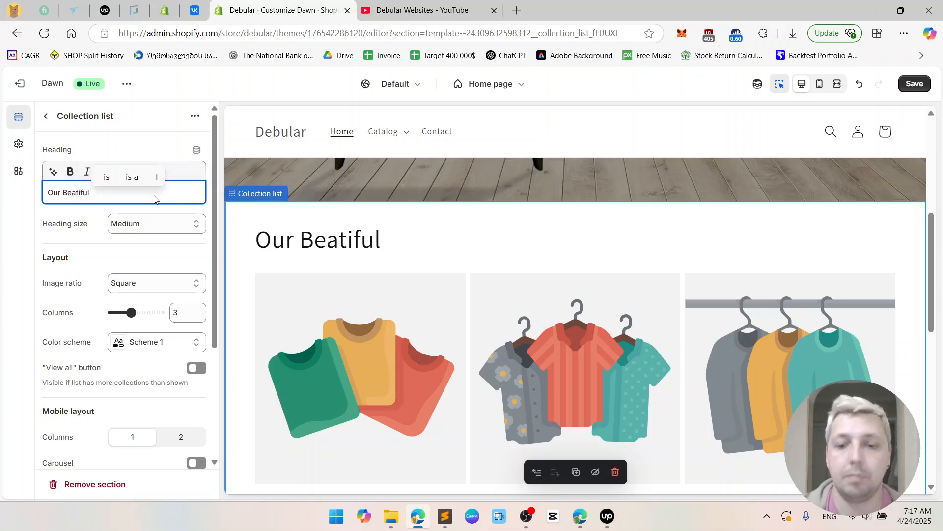
type("Collections")
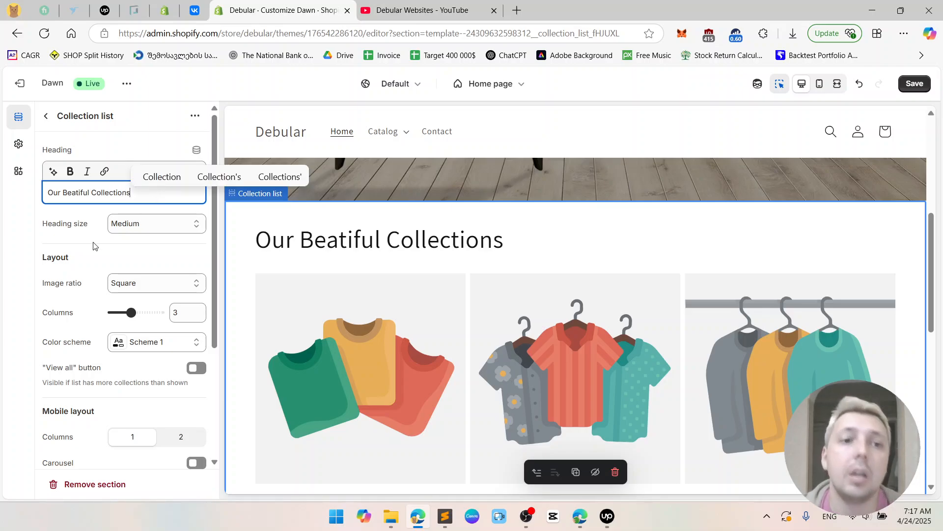
Step: Try the heading sizes Small, Medium, Large, Extra large and Extra extra large on the collection list, ending on Medium
left_click(72, 229)
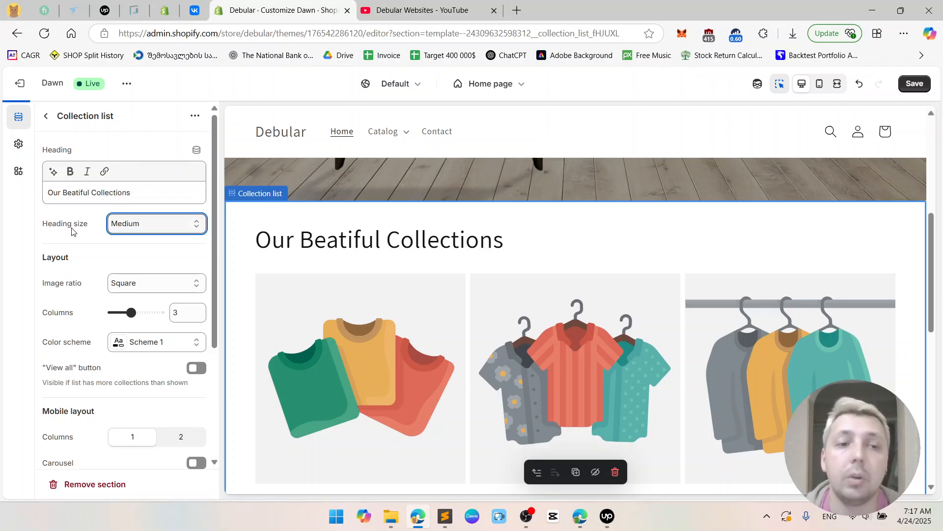
left_click(175, 230)
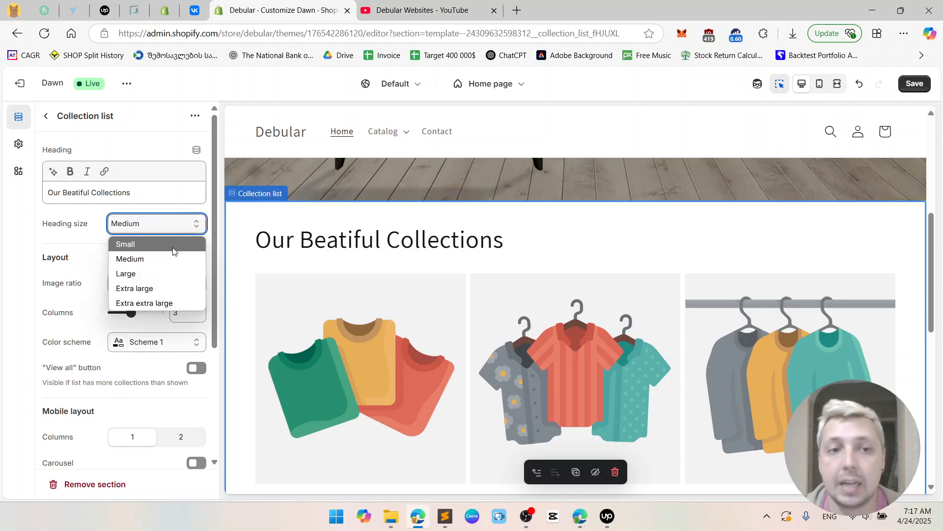
left_click(164, 244)
left_click(173, 231)
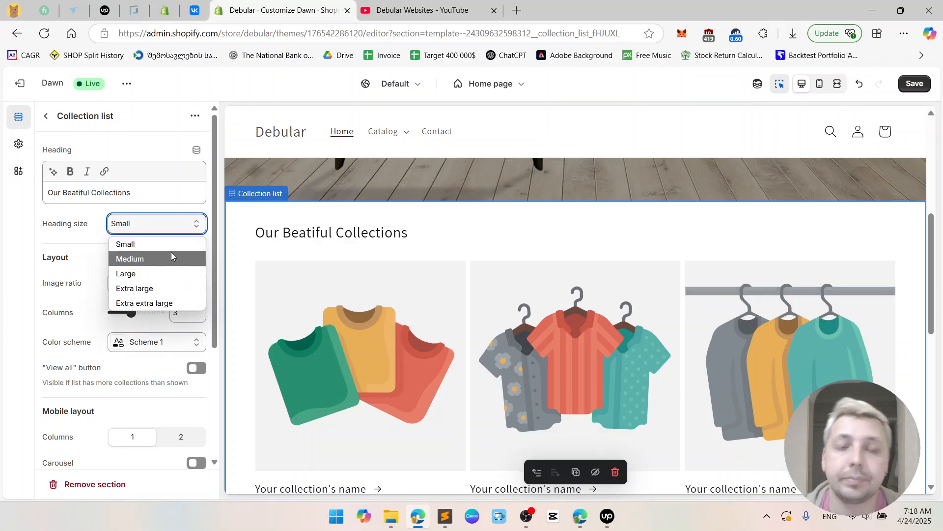
left_click(170, 263)
left_click(190, 227)
left_click(184, 273)
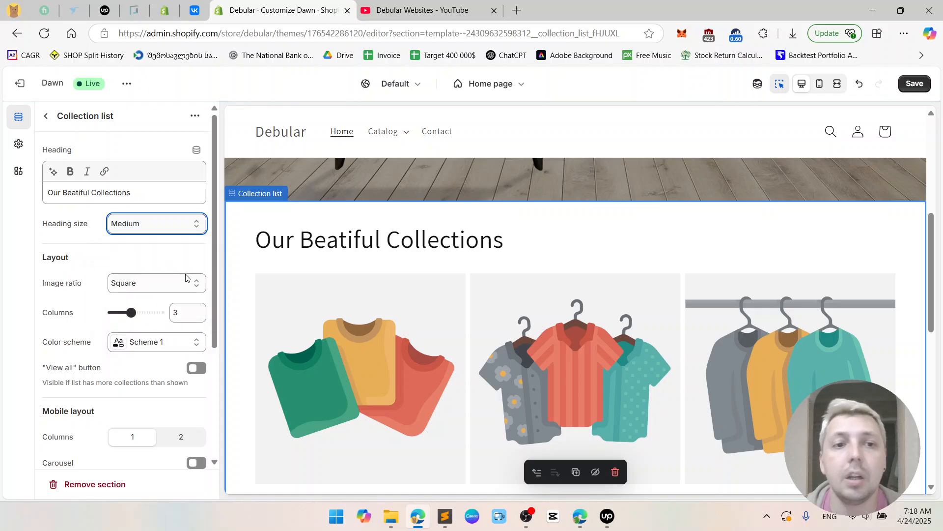
left_click(194, 231)
left_click(193, 288)
left_click(195, 227)
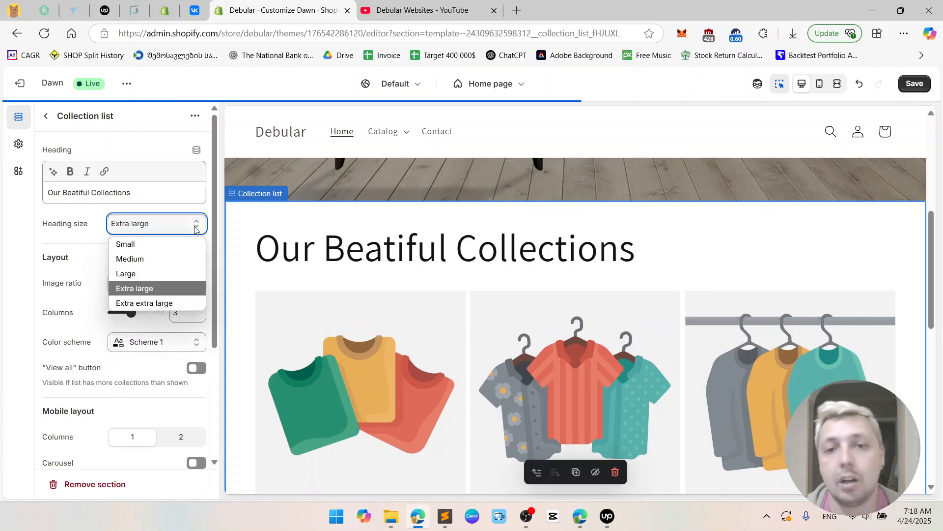
left_click(199, 304)
left_click(188, 227)
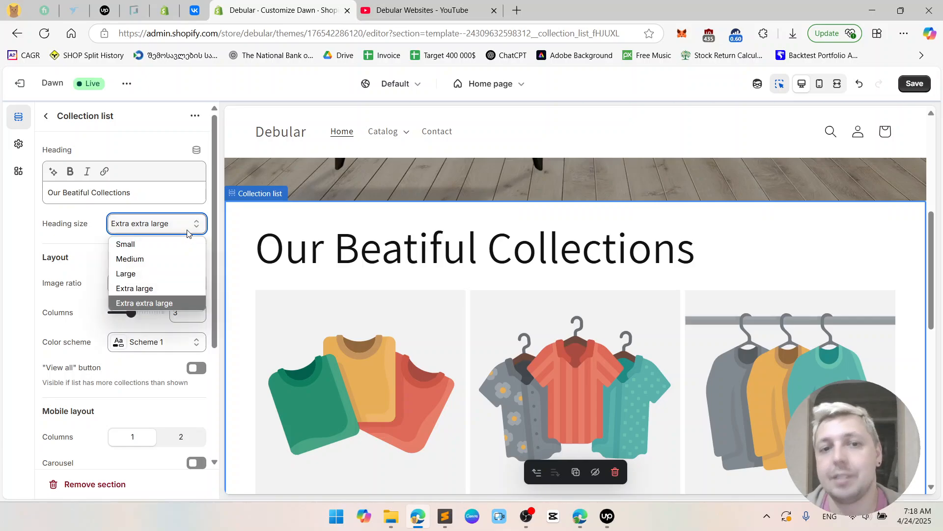
left_click(181, 258)
Step: Set the collection list's heading size to Small
left_click(168, 227)
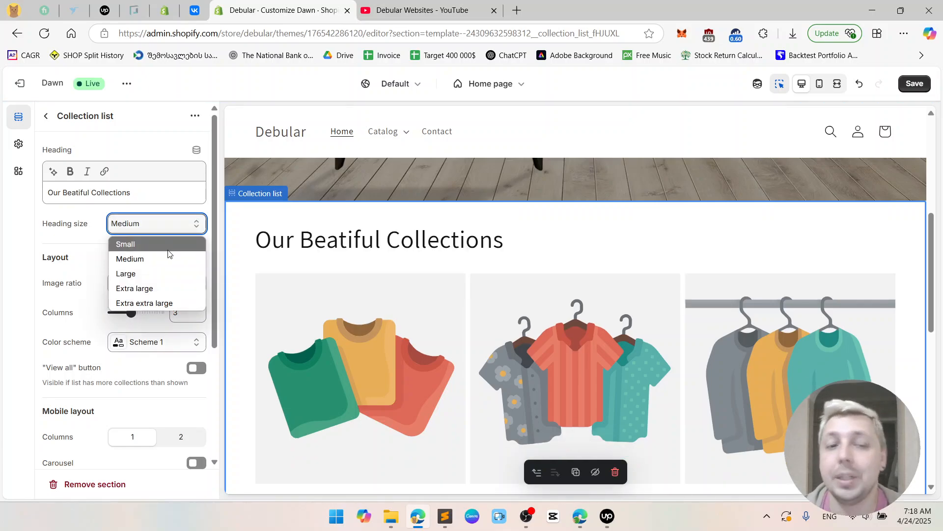
left_click(166, 244)
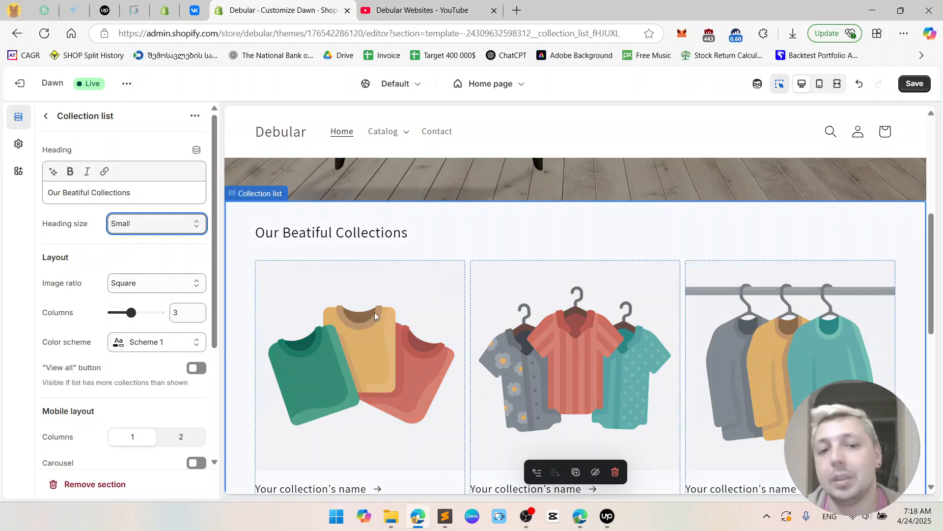
scroll(386, 320, "down", 1)
scroll(385, 321, "up", 1)
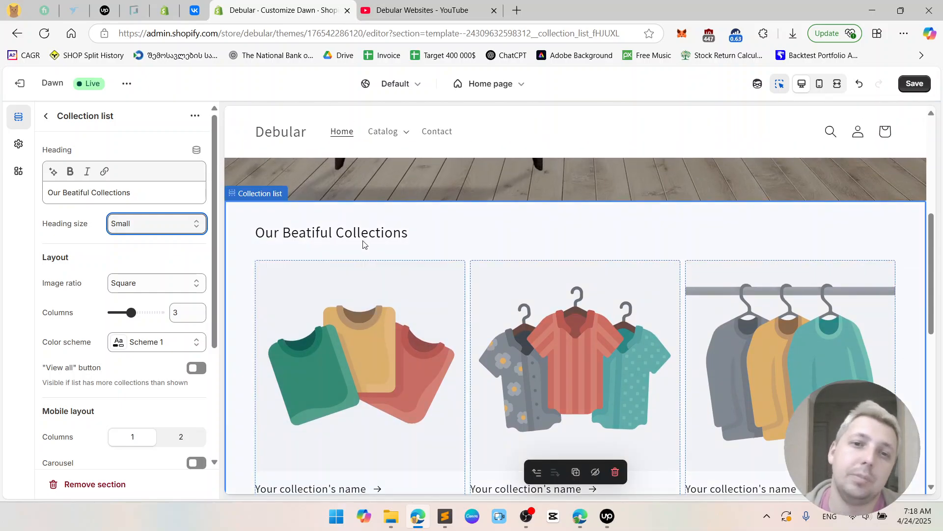
Step: Try the Portrait image ratio on the collection list, then switch it back to Square
scroll(367, 247, "up", 5)
scroll(369, 248, "down", 5)
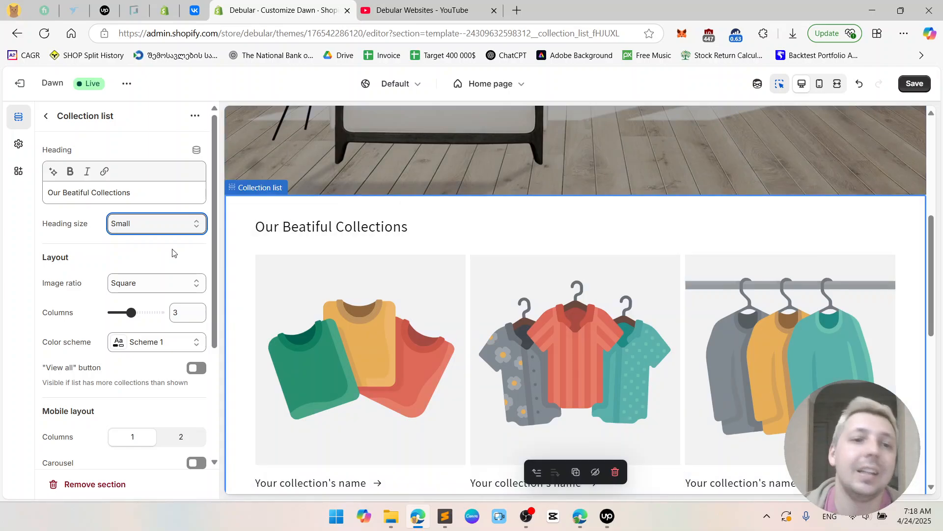
scroll(121, 256, "down", 1)
scroll(101, 226, "down", 1)
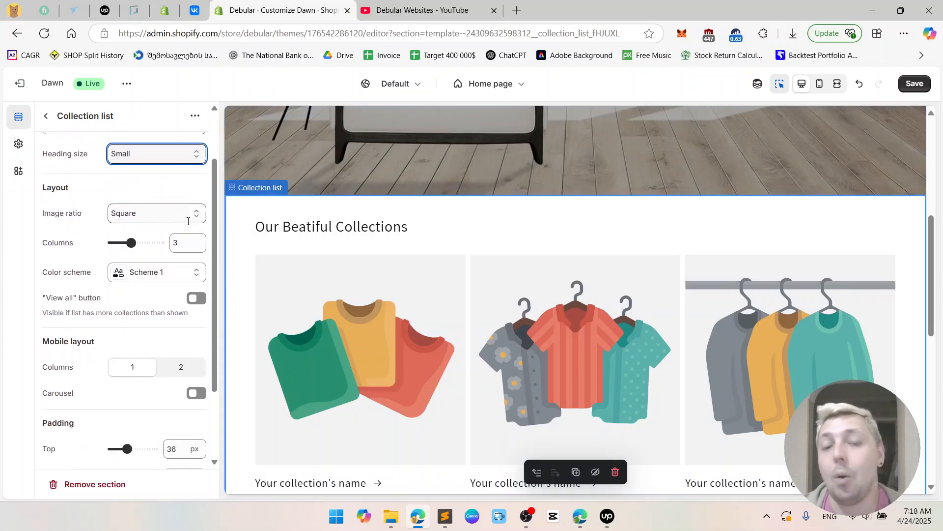
scroll(267, 261, "up", 1)
scroll(720, 337, "down", 2)
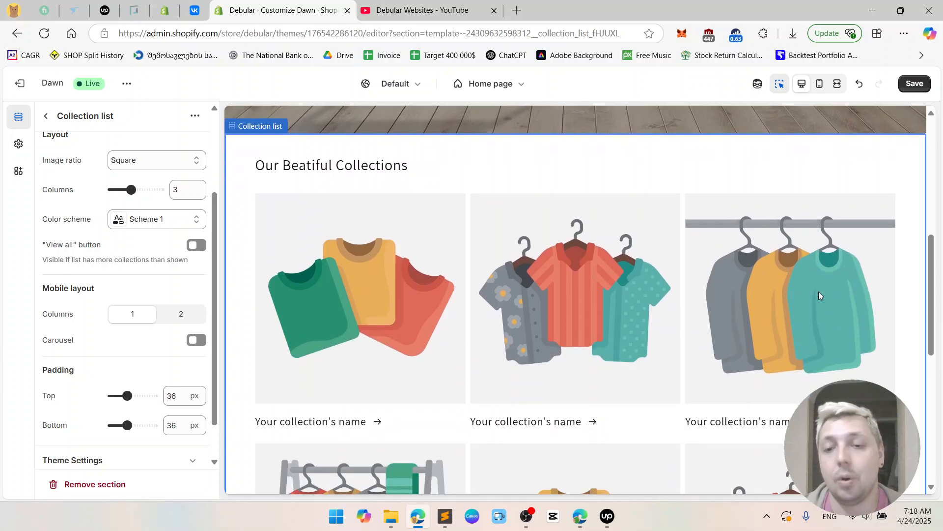
scroll(82, 205, "up", 1)
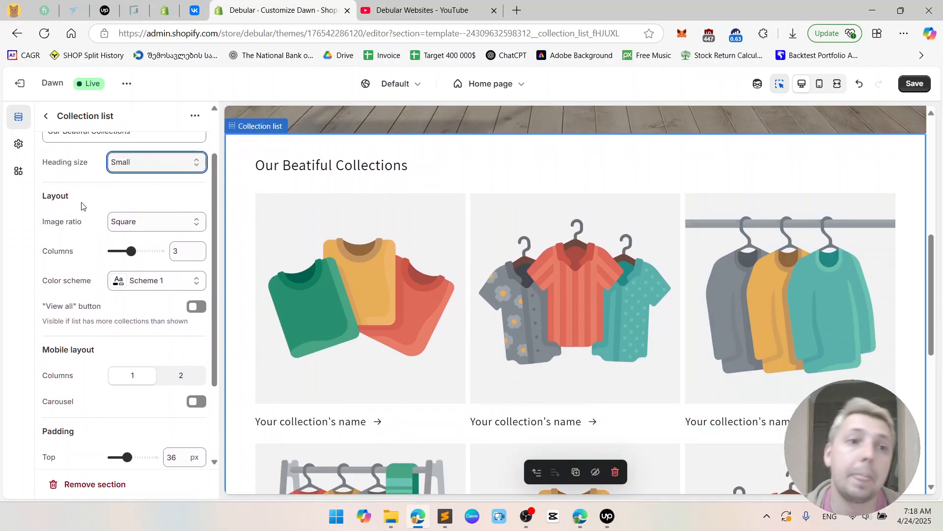
left_click(156, 226)
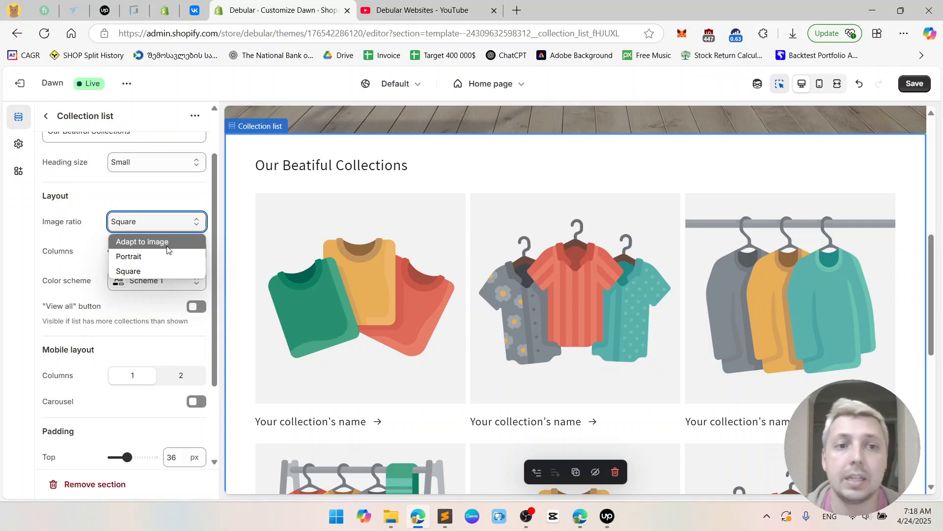
left_click(142, 256)
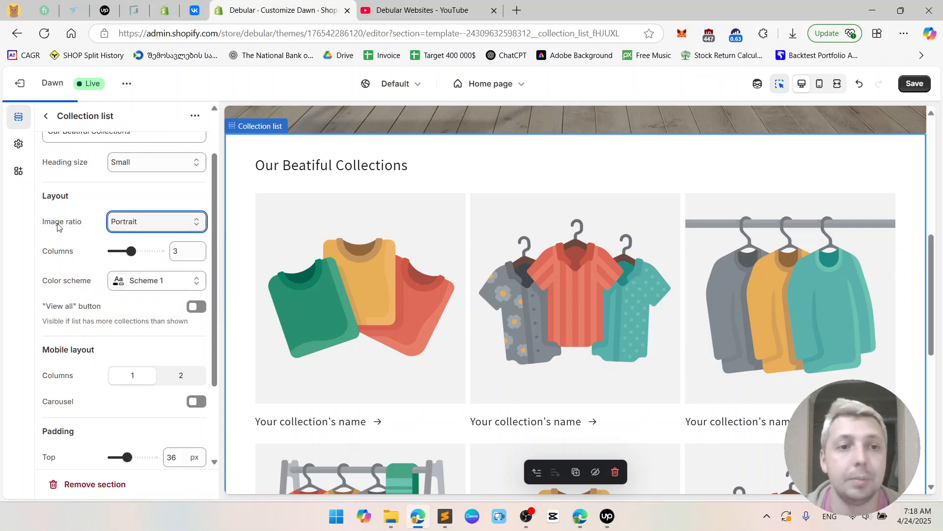
left_click(160, 226)
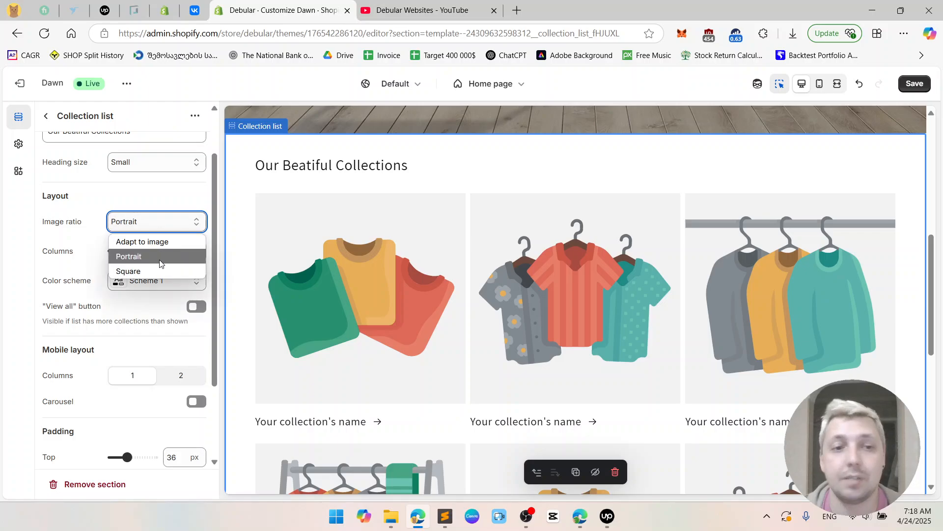
left_click(162, 269)
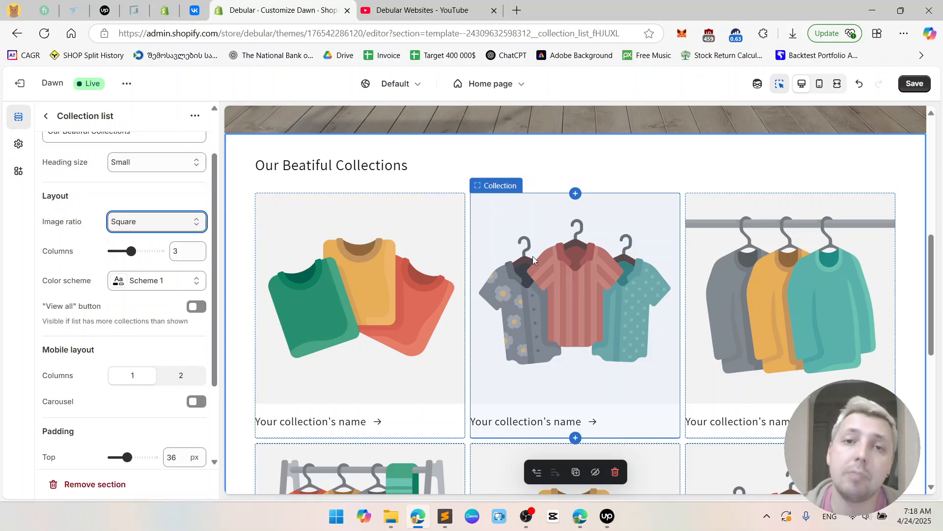
Step: Compare the Portrait and Square image ratios on the collection list once more, ending on Square
left_click(190, 222)
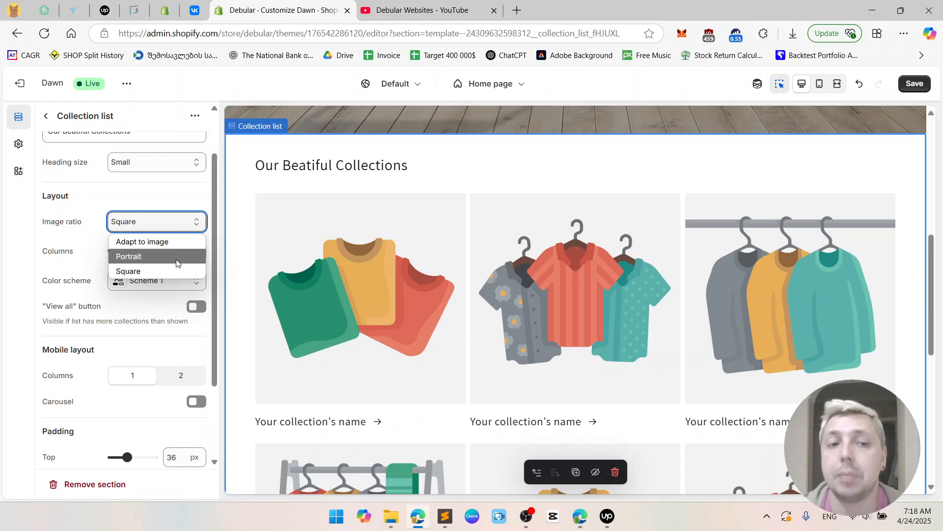
left_click(176, 262)
left_click(184, 222)
left_click(176, 253)
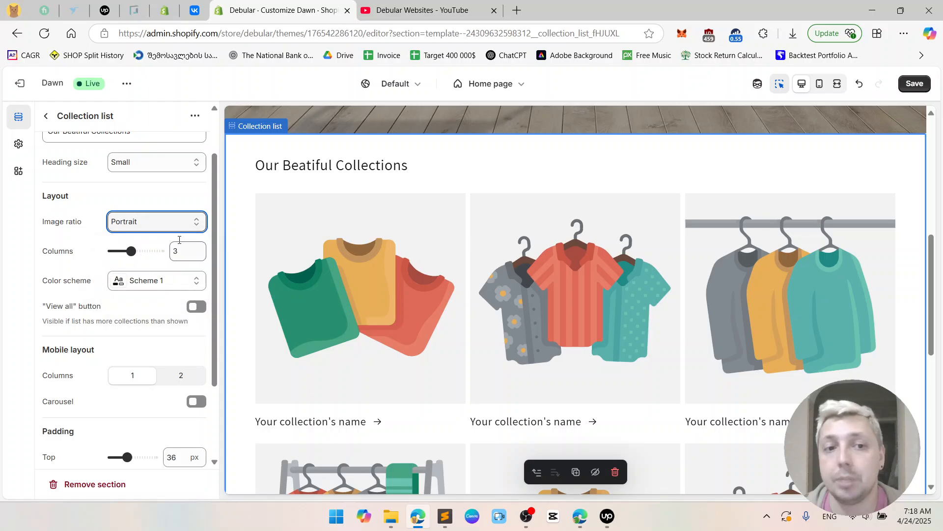
left_click(181, 229)
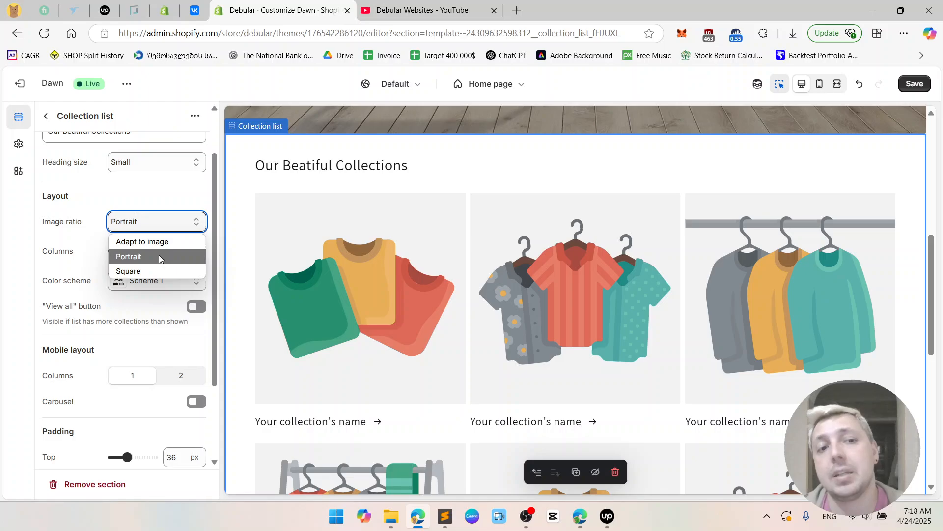
left_click(158, 270)
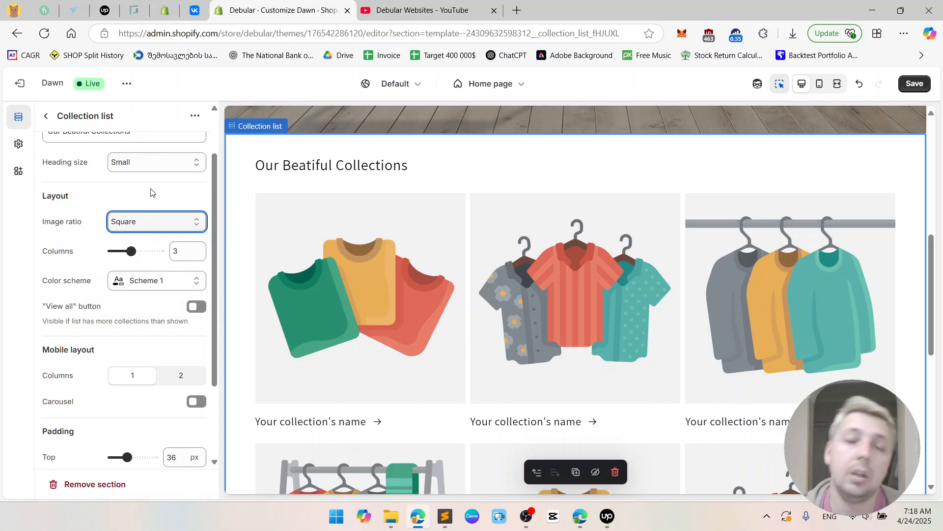
Step: Set the collection list's desktop column count to 4 and check the resulting grid in the preview
scroll(151, 193, "down", 1)
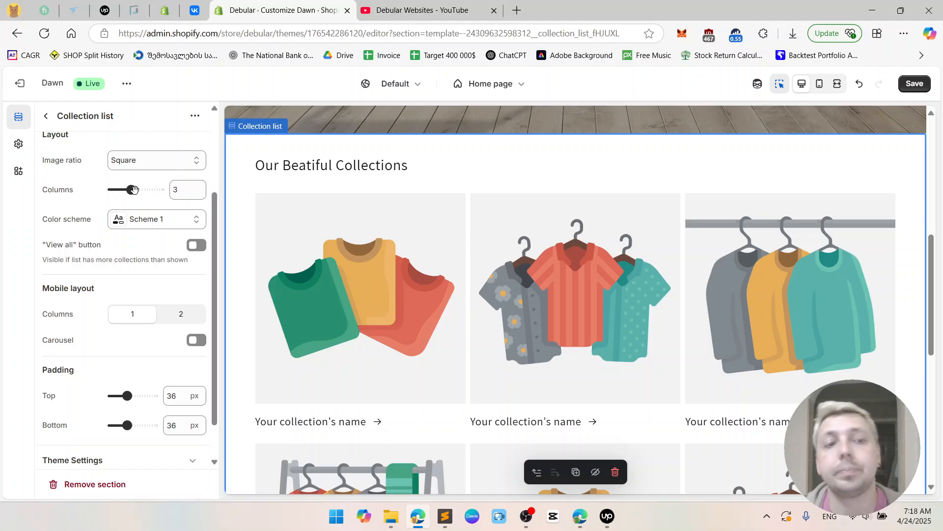
mouse_move(141, 189)
left_mouse_down()
mouse_move(156, 189)
mouse_move(101, 192)
mouse_move(137, 190)
left_mouse_up()
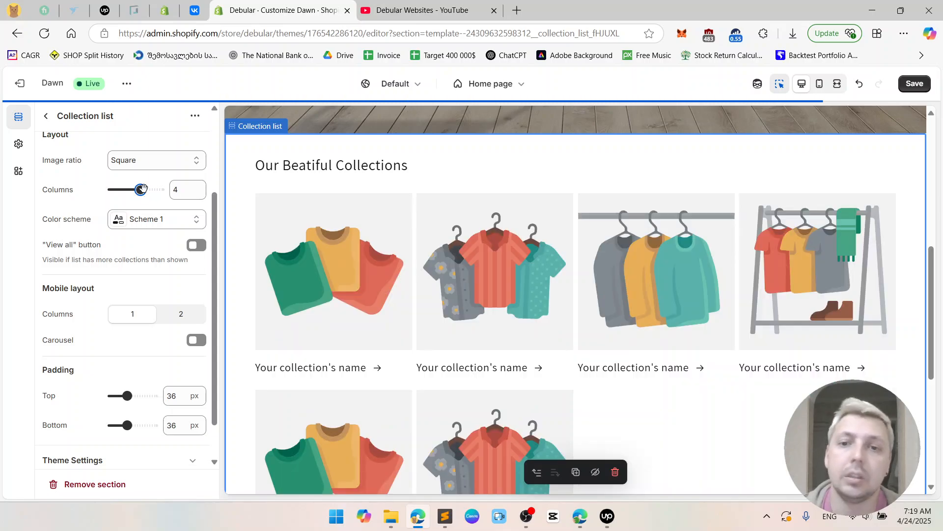
scroll(590, 263, "down", 2)
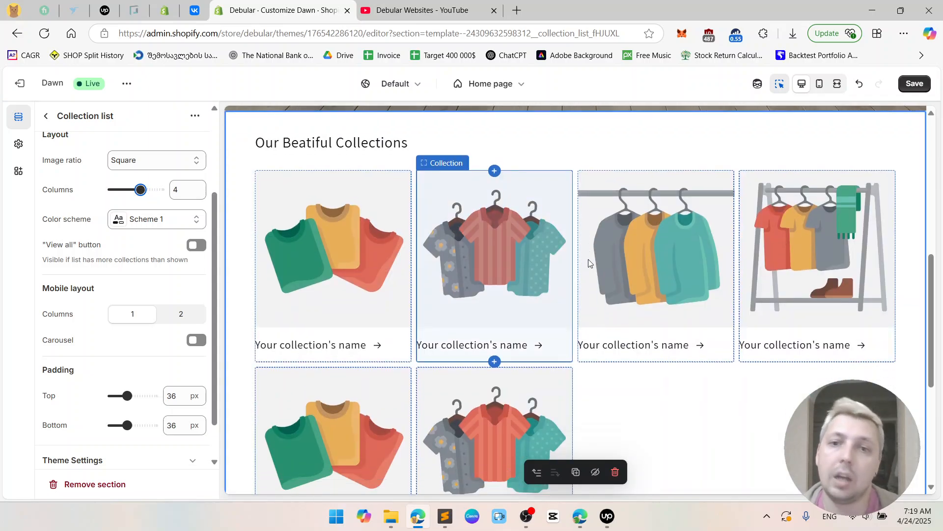
scroll(589, 263, "up", 2)
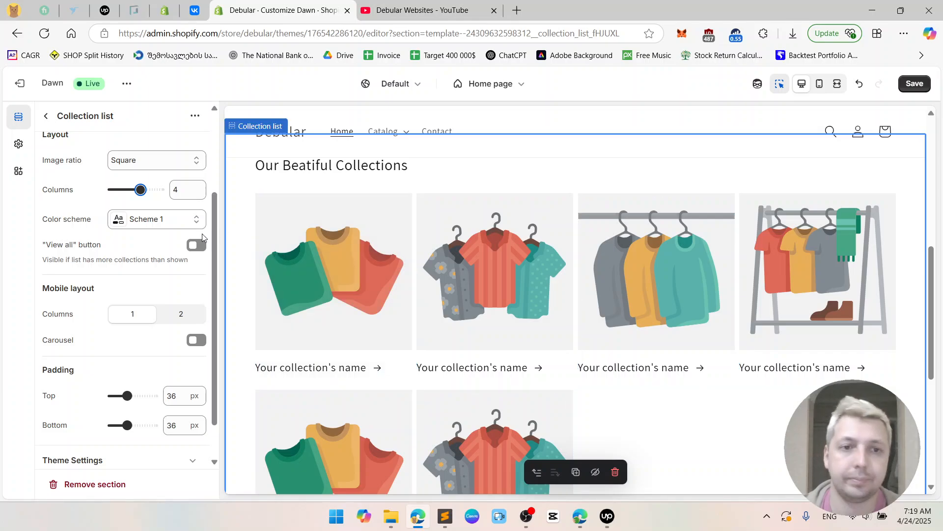
Step: Remove the last two collection blocks from the collection list and reopen the section's layout settings
left_click(45, 118)
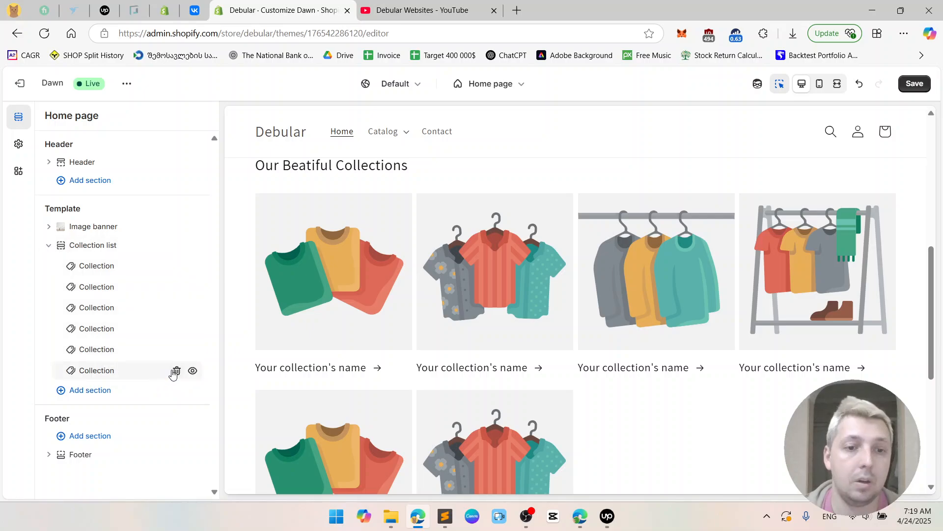
left_click(176, 370)
left_click(175, 350)
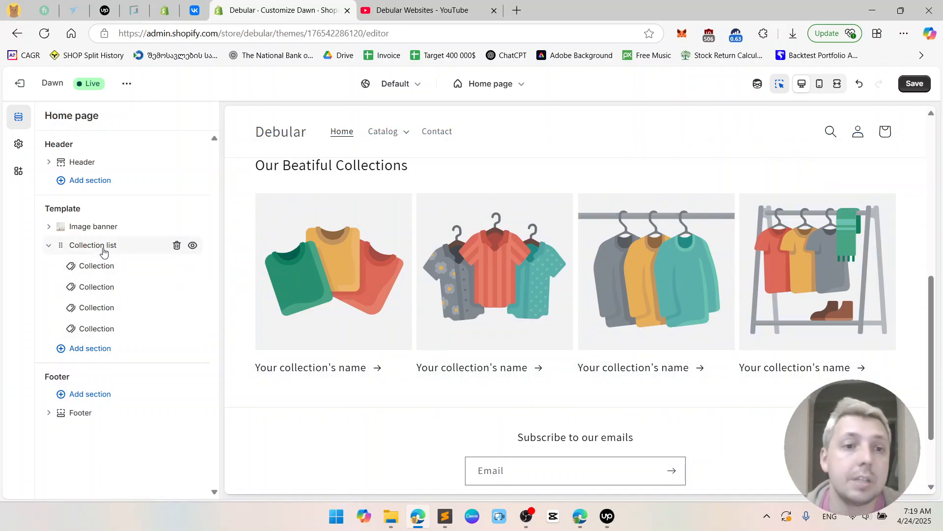
left_click(101, 246)
scroll(140, 255, "down", 2)
scroll(140, 256, "down", 1)
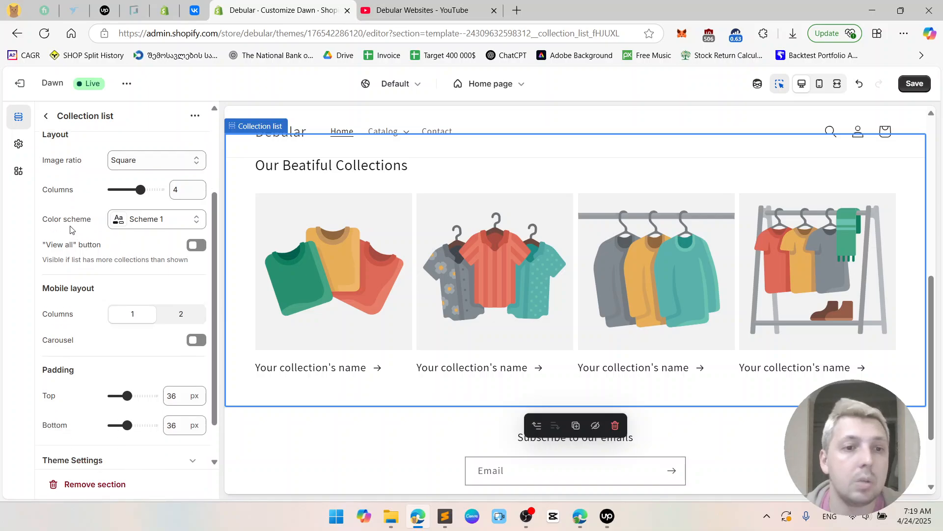
Step: Try color schemes 2, 3, 4 and 5 on the collection list, then return to Scheme 1
left_click(140, 224)
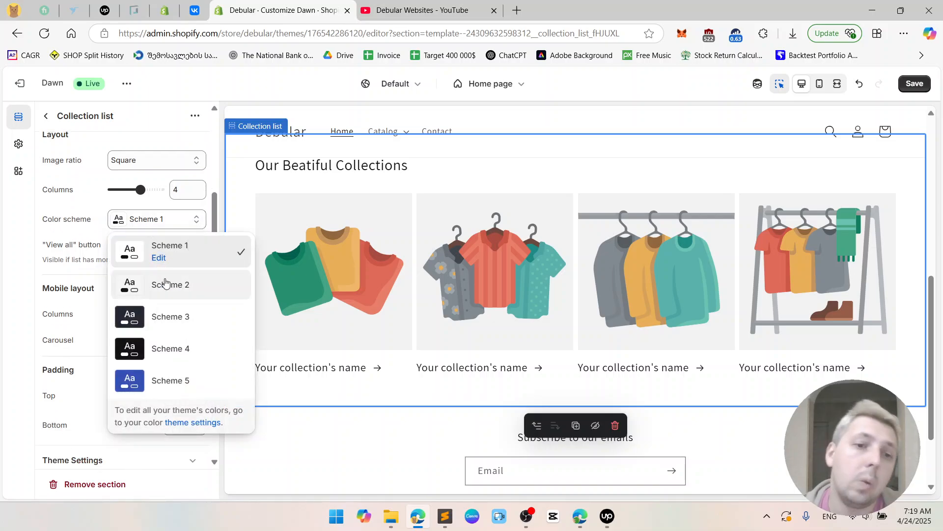
left_click(165, 283)
left_click(169, 219)
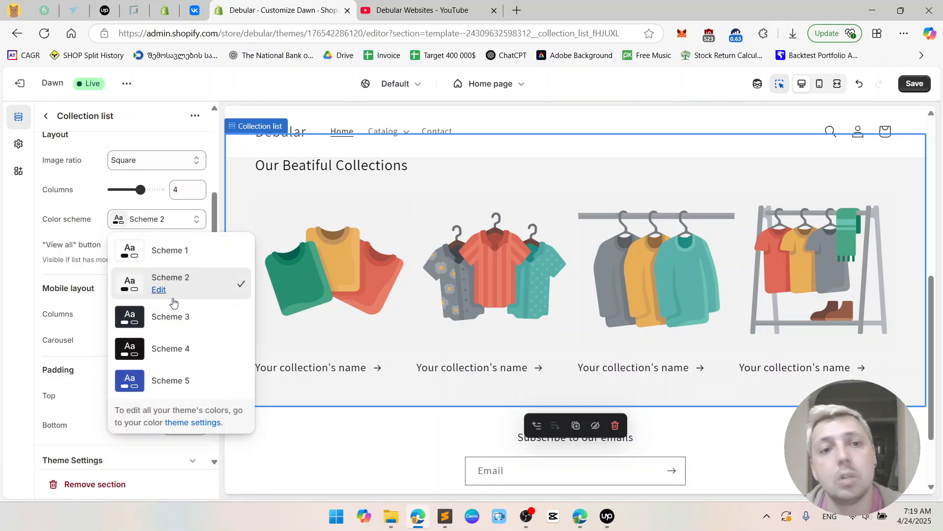
left_click(176, 316)
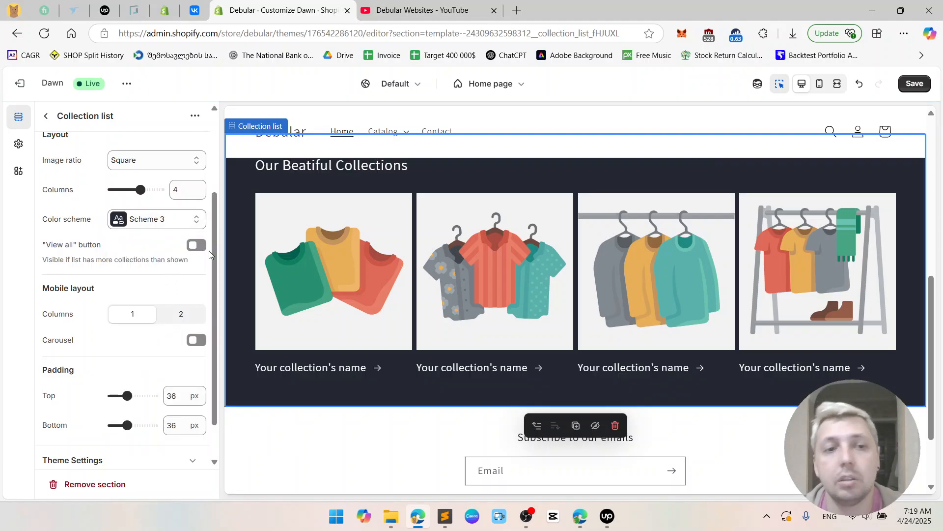
scroll(335, 301, "up", 1)
left_click(165, 222)
left_click(168, 347)
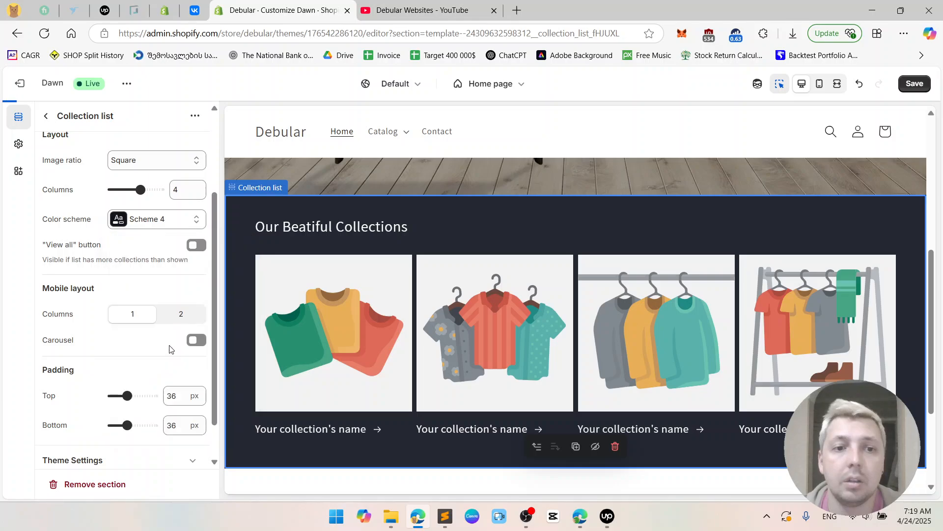
left_click(172, 220)
left_click(169, 382)
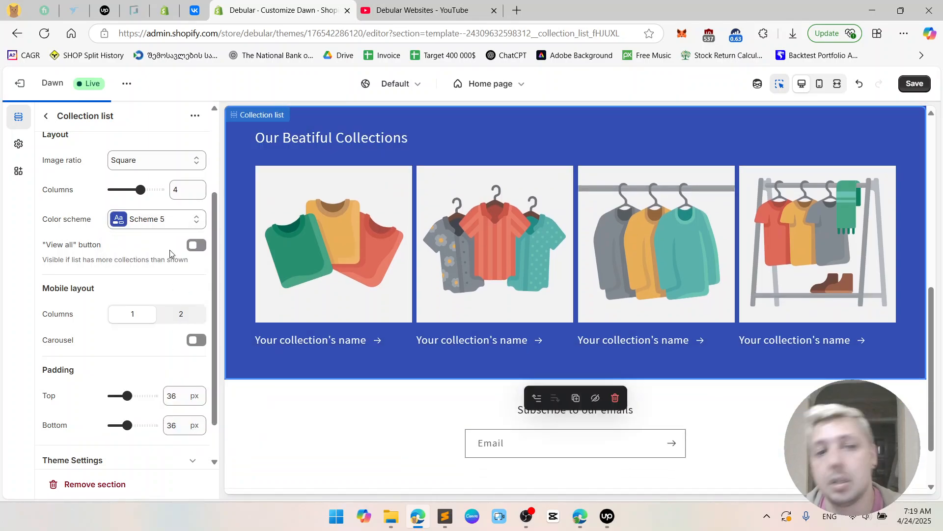
left_click(171, 225)
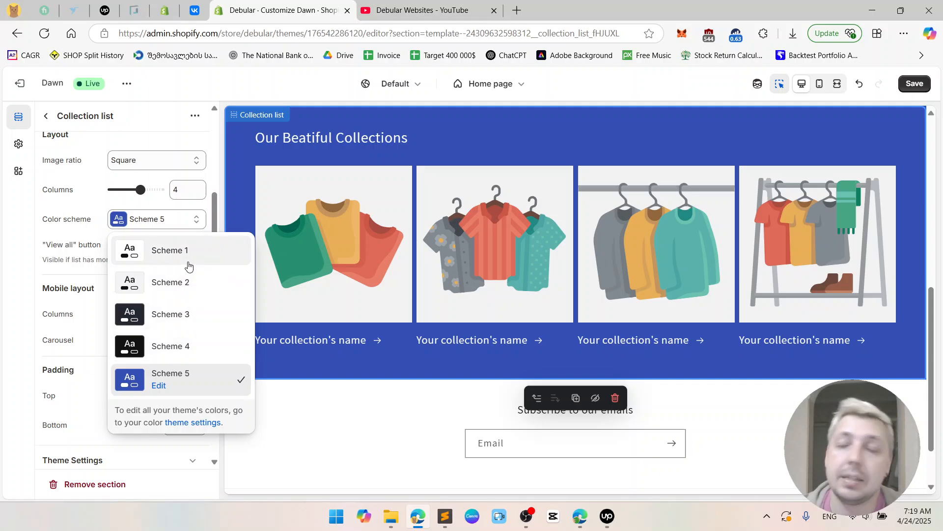
left_click(185, 266)
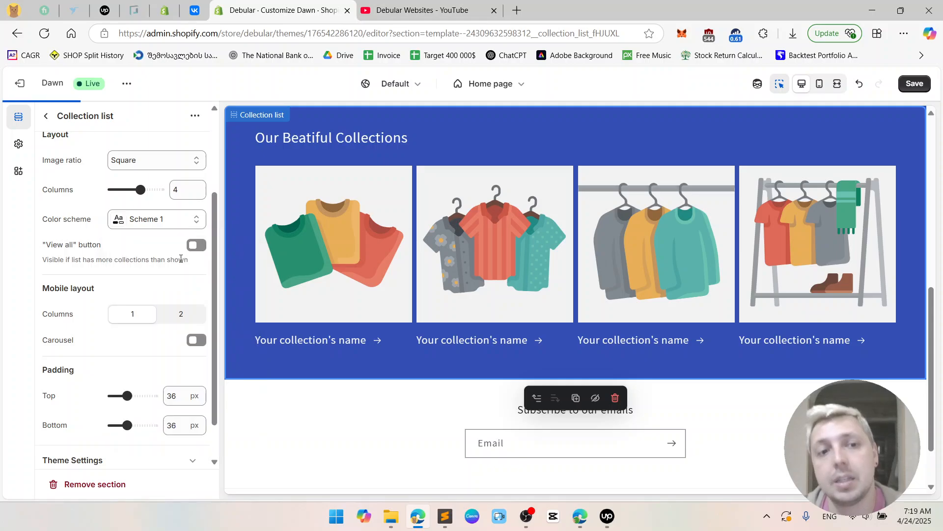
Step: Apply Scheme 2 to the collection list once more for comparison, then restore Scheme 1
left_click(173, 219)
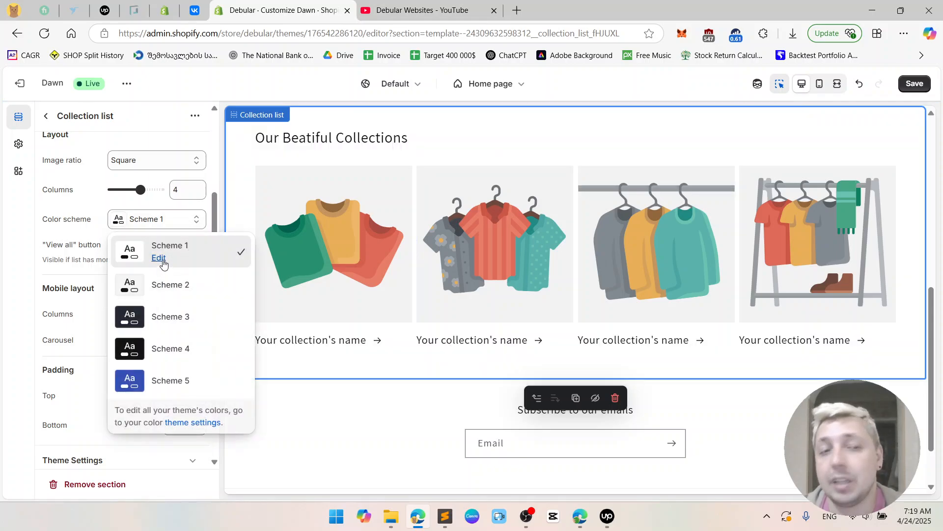
left_click(81, 229)
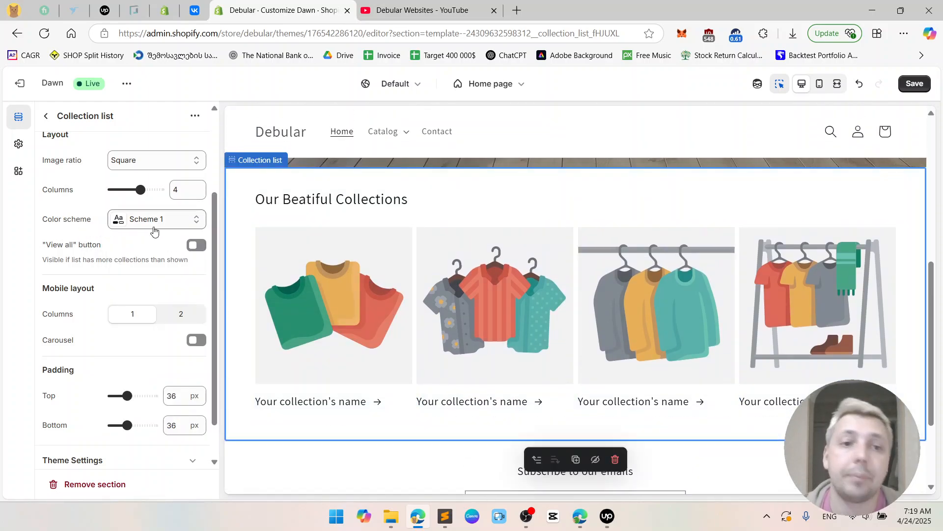
left_click(153, 225)
left_click(154, 287)
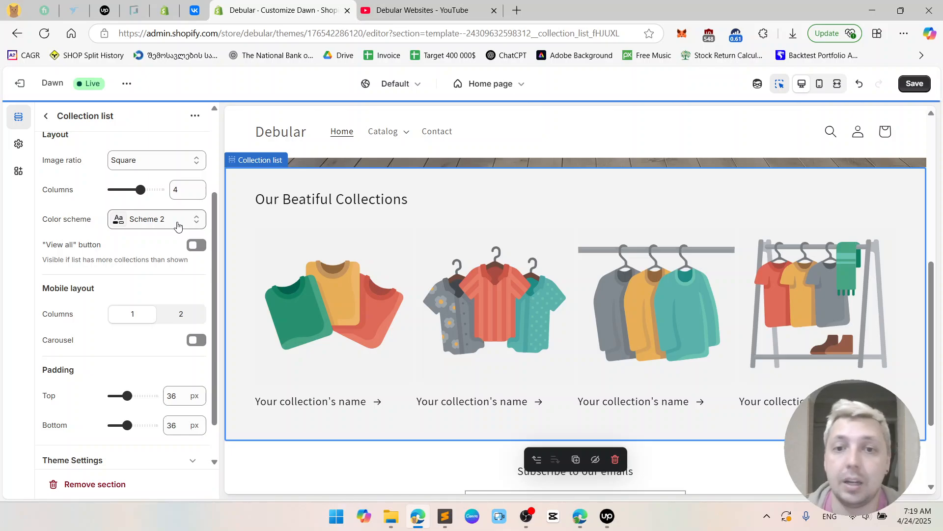
left_click(177, 225)
left_click(146, 249)
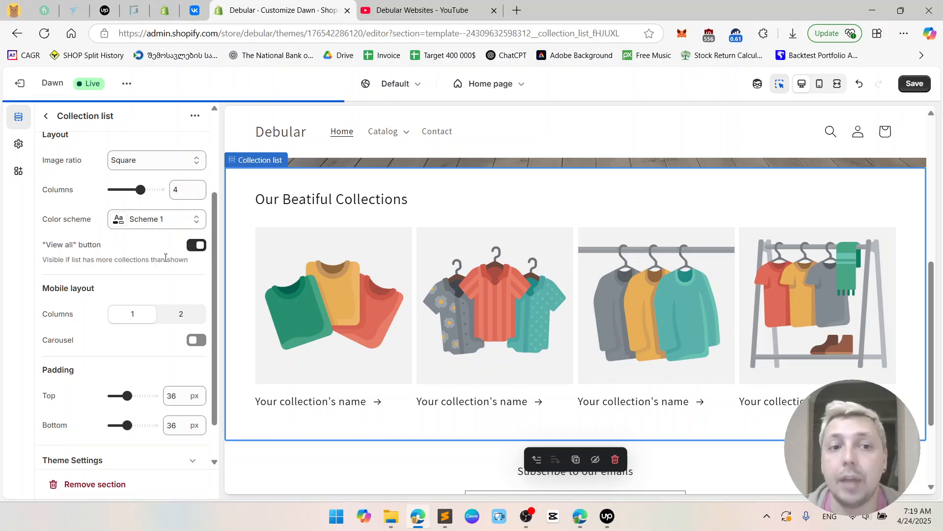
Step: Try the collection list with its "View all" button enabled, check the preview, and disable the button again
scroll(147, 248, "down", 1)
scroll(551, 329, "down", 3)
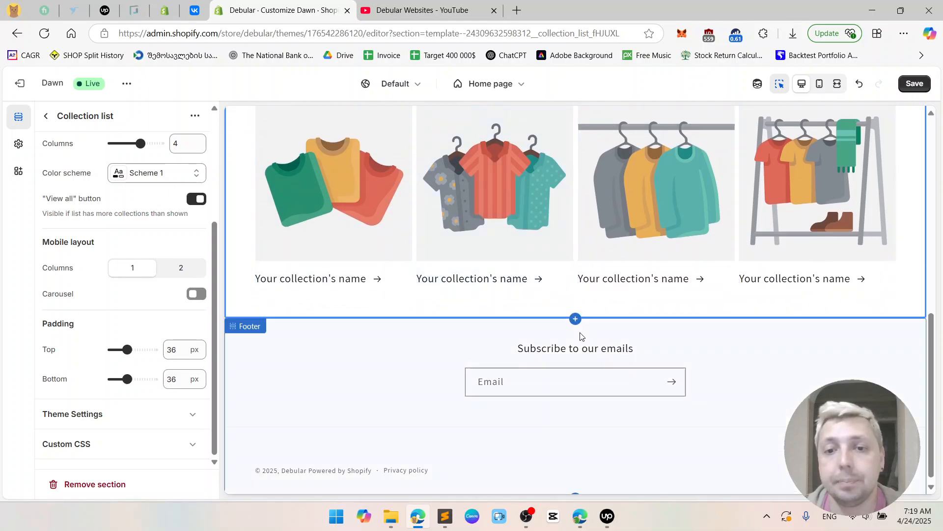
scroll(552, 335, "up", 2)
scroll(618, 319, "up", 1)
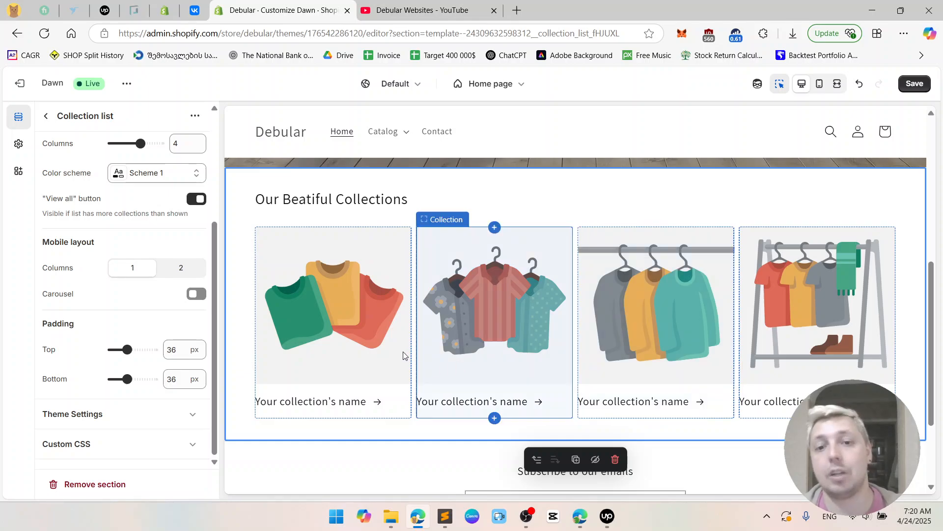
scroll(402, 355, "down", 1)
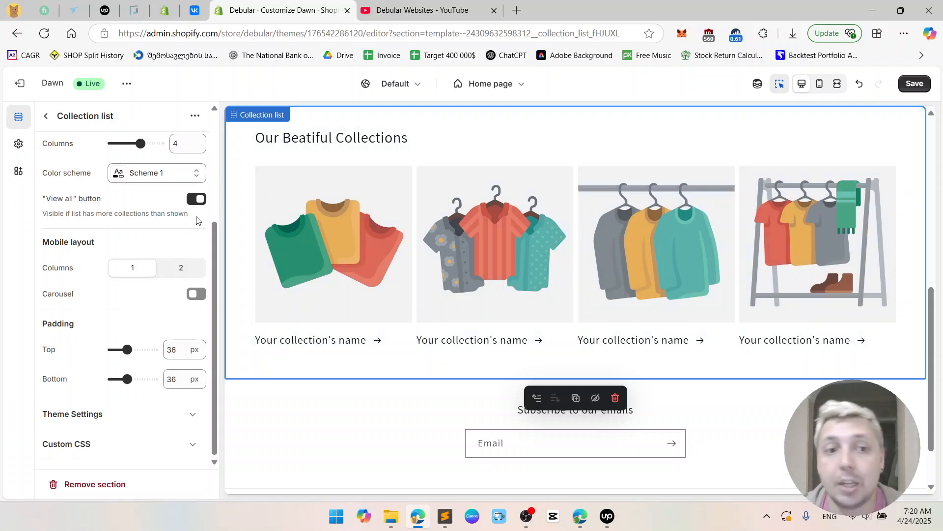
left_click(199, 199)
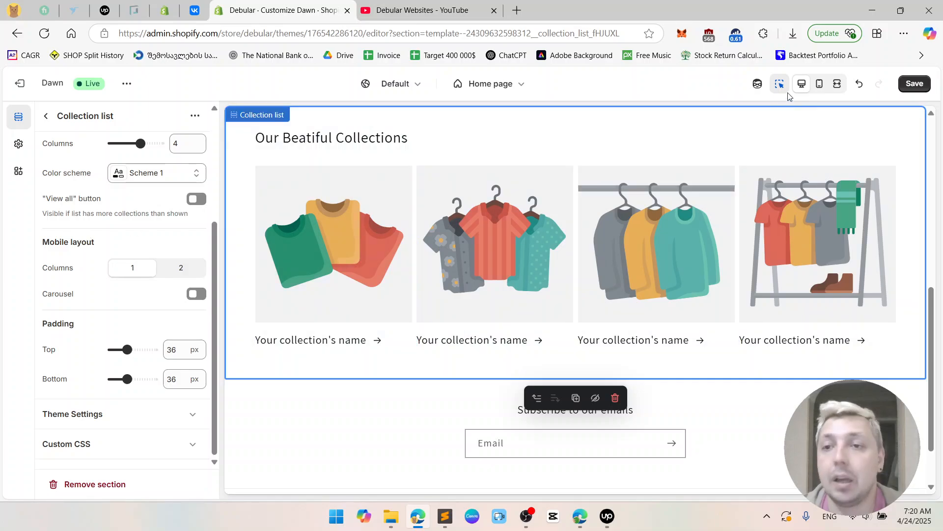
Step: Switch the preview to the mobile view and examine how the collection list is laid out there
left_click(819, 84)
scroll(580, 253, "up", 4)
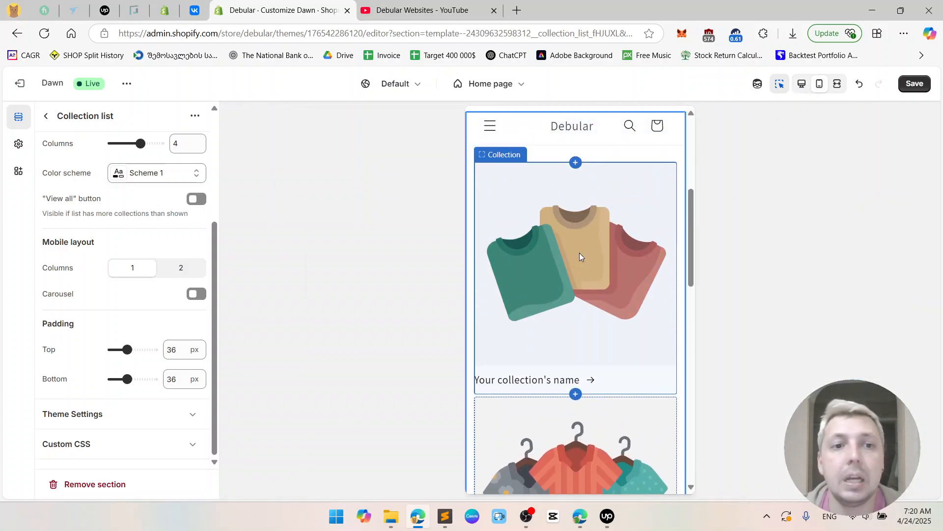
Step: Compare the one-column and two-column mobile layouts of the collection list in the preview, and set mobile columns to 2
scroll(584, 252, "down", 6)
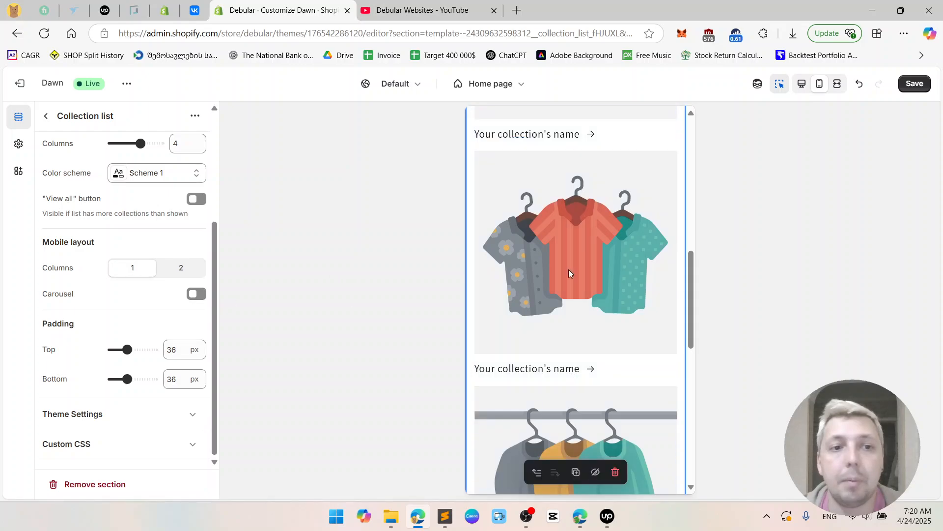
scroll(580, 269, "down", 8)
scroll(580, 270, "up", 4)
scroll(580, 269, "up", 6)
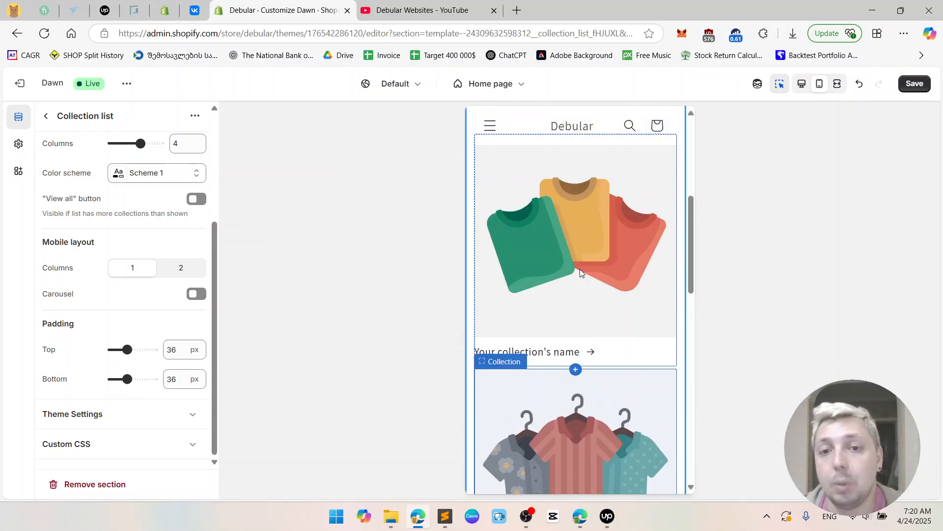
left_click(169, 273)
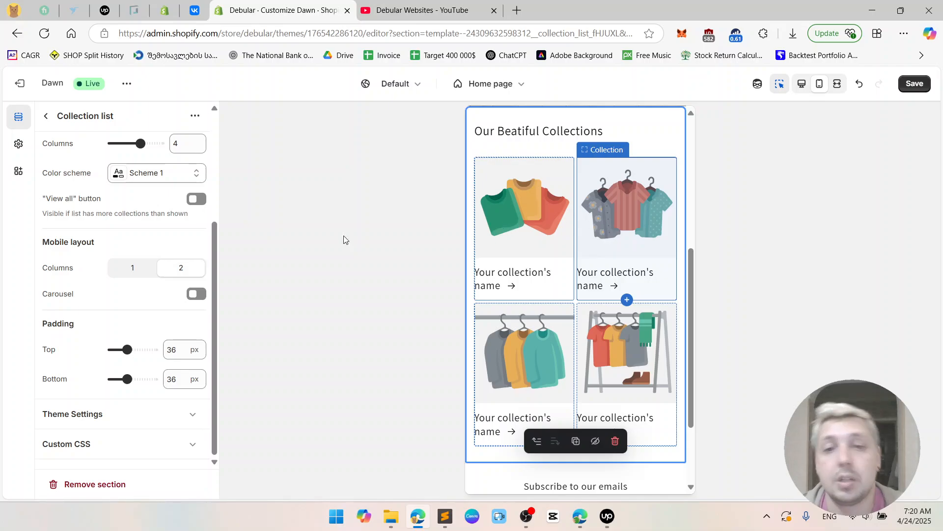
left_click(113, 269)
scroll(593, 248, "down", 5)
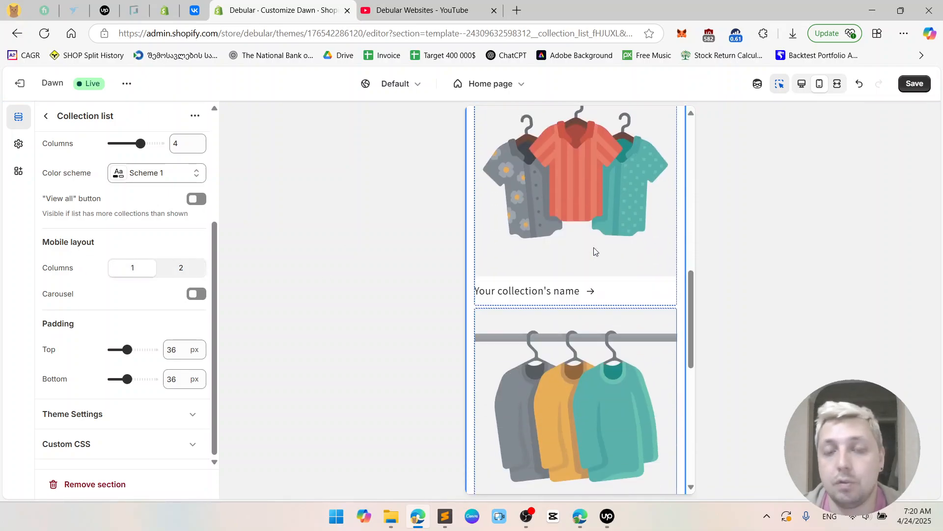
scroll(594, 251, "down", 3)
scroll(594, 247, "up", 10)
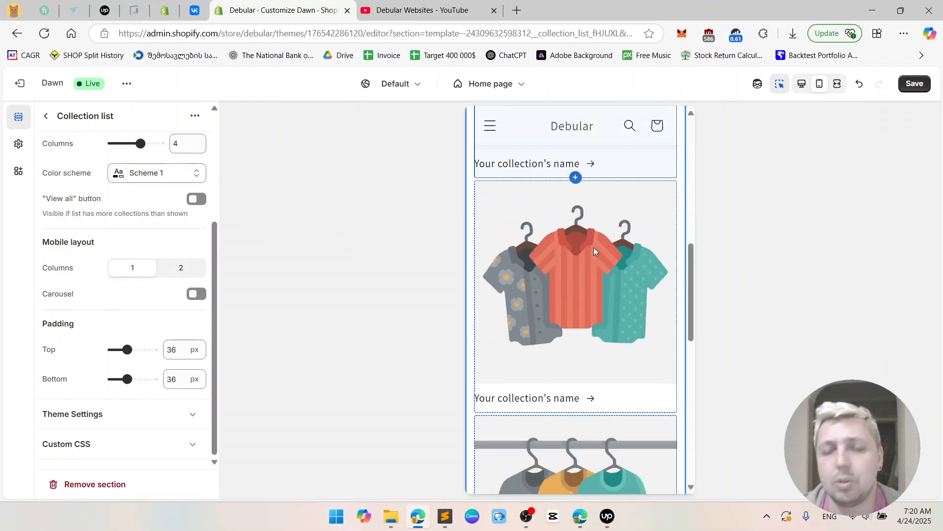
left_click(191, 271)
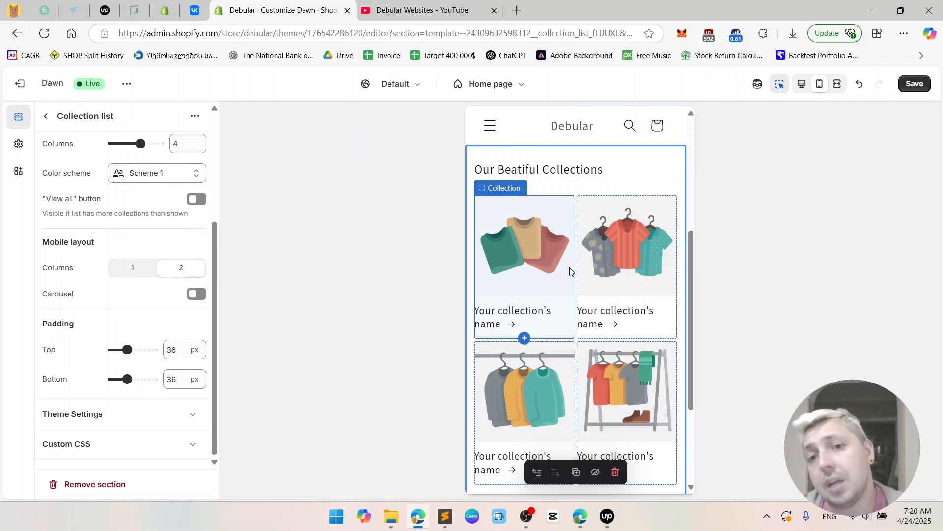
scroll(596, 301, "down", 2)
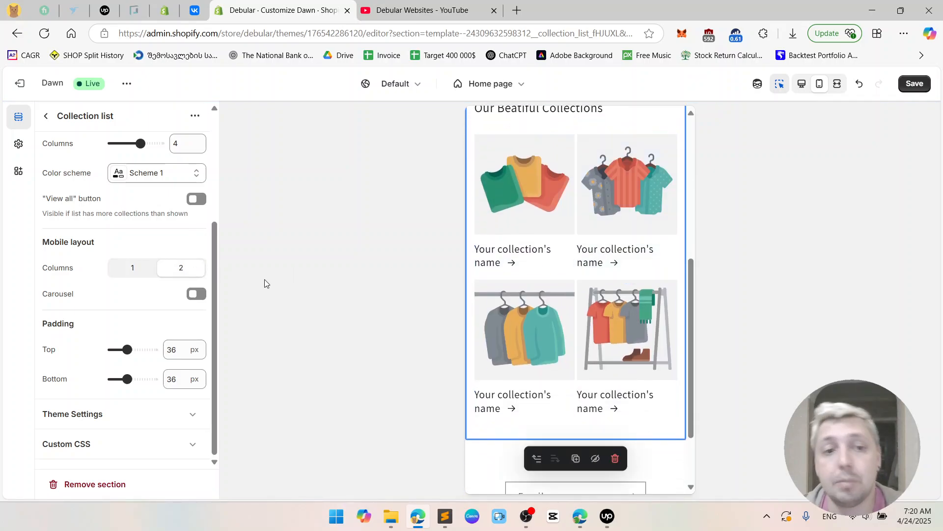
Step: Enable the mobile carousel for the collection list, page through its slides both ways, and return the preview to desktop view
left_click(199, 295)
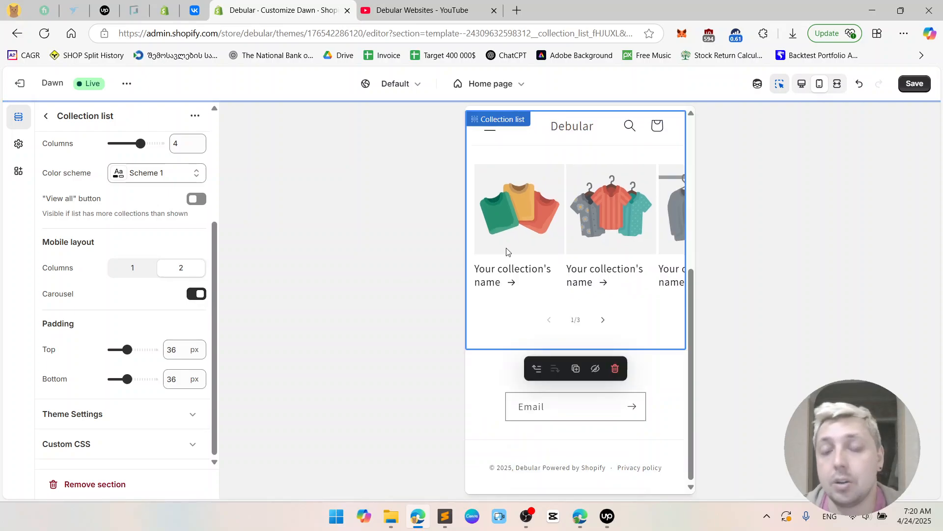
left_click(522, 241)
left_click(602, 319)
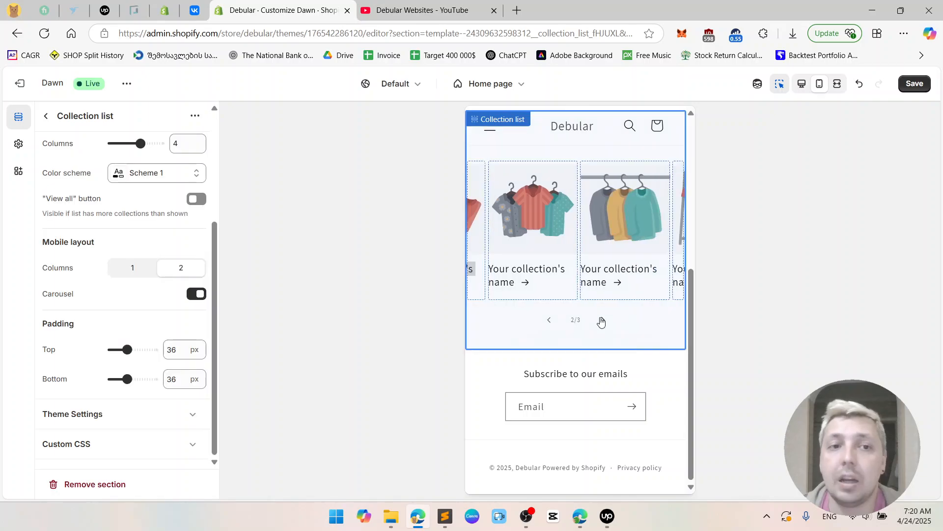
left_click(603, 319)
left_click(550, 321)
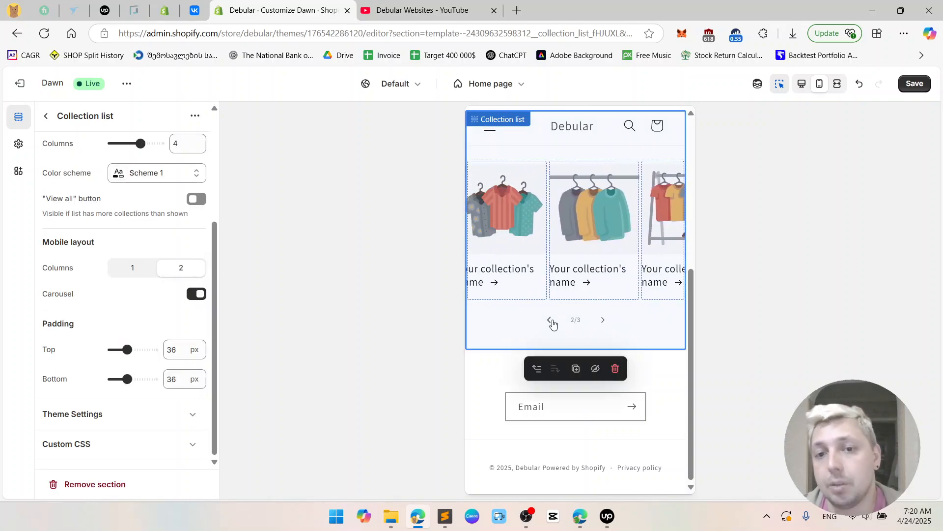
left_click(552, 322)
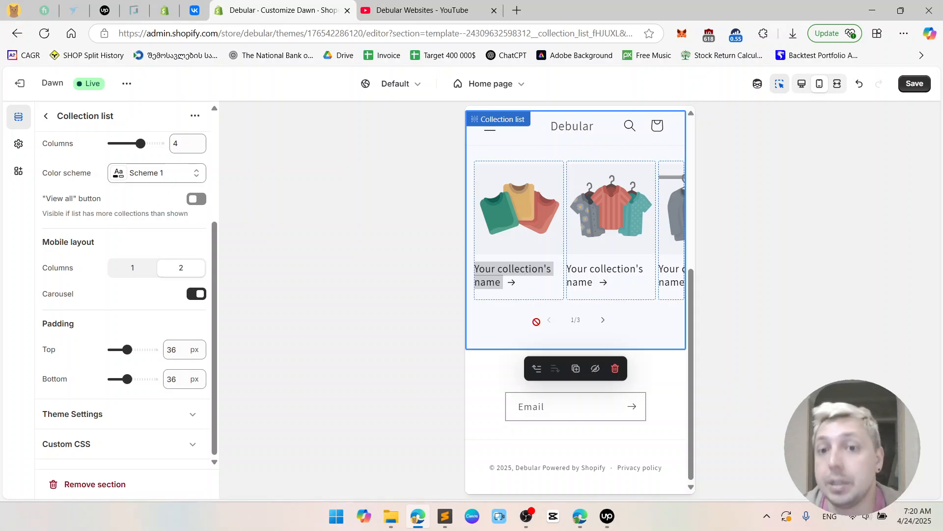
left_click(801, 84)
scroll(556, 262, "down", 1)
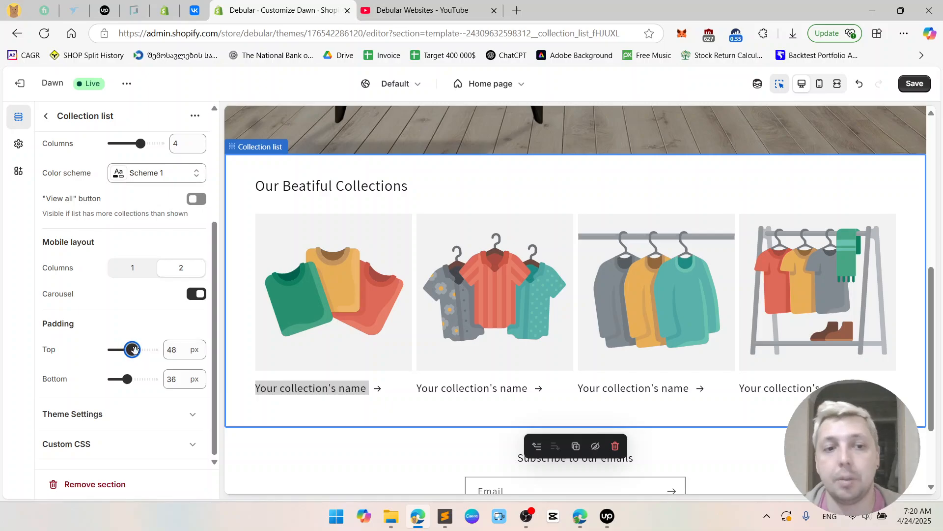
Step: Try a top padding of 100 px on the collection list, then restore it to 36 px
left_click_drag(134, 349, 154, 349)
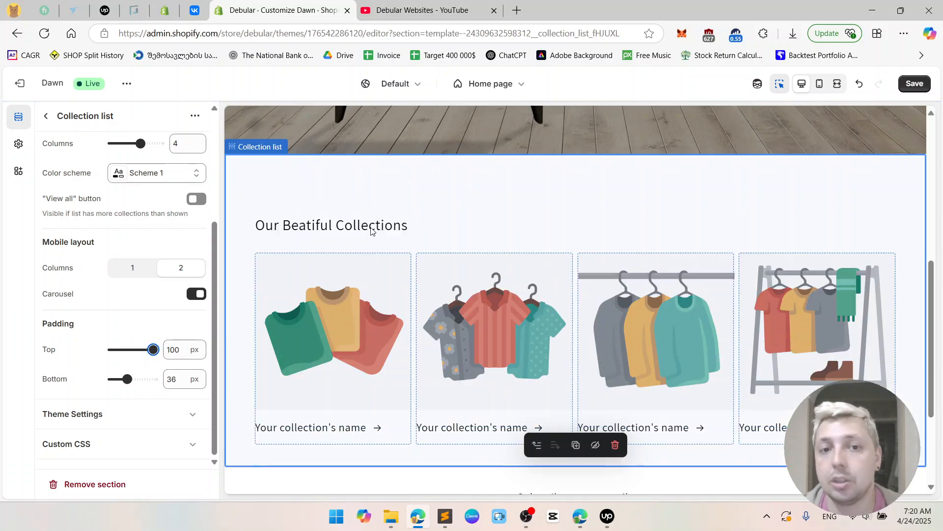
double_click(175, 347)
type("36")
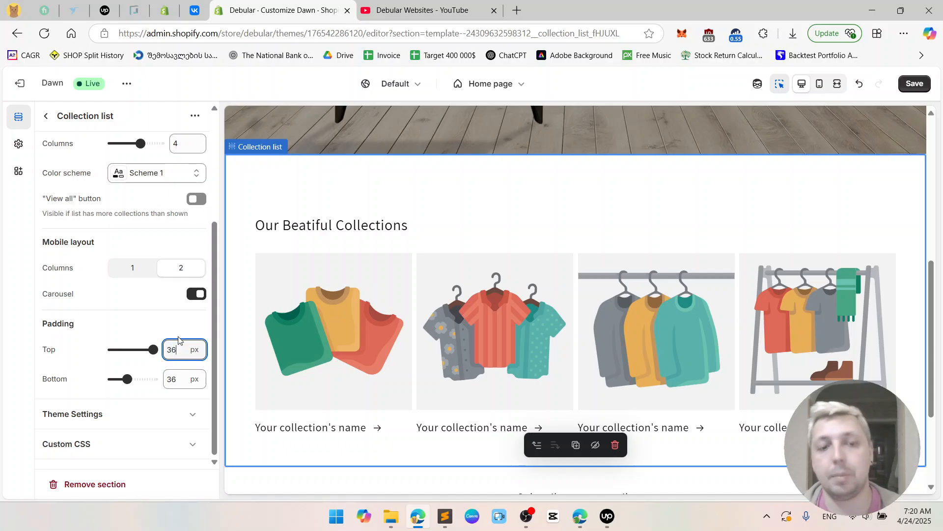
left_click(173, 326)
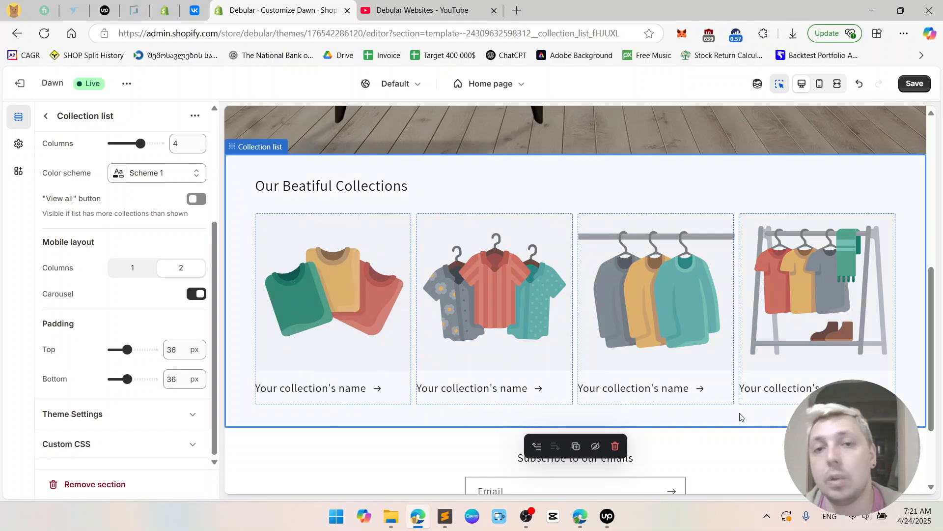
Step: Expand the section's theme settings and compare the preview with "Reveal sections on scroll" disabled and enabled, leaving it enabled
left_click(182, 417)
scroll(116, 280, "down", 3)
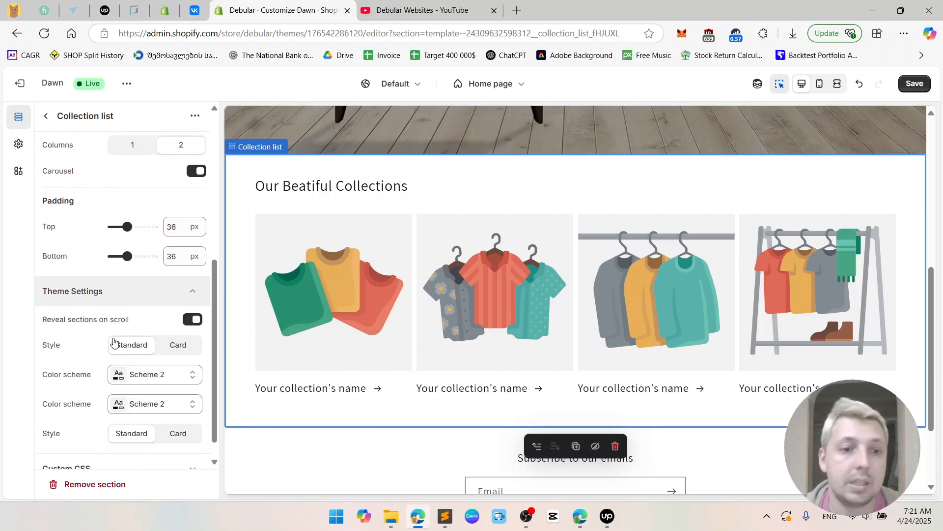
scroll(121, 297, "down", 1)
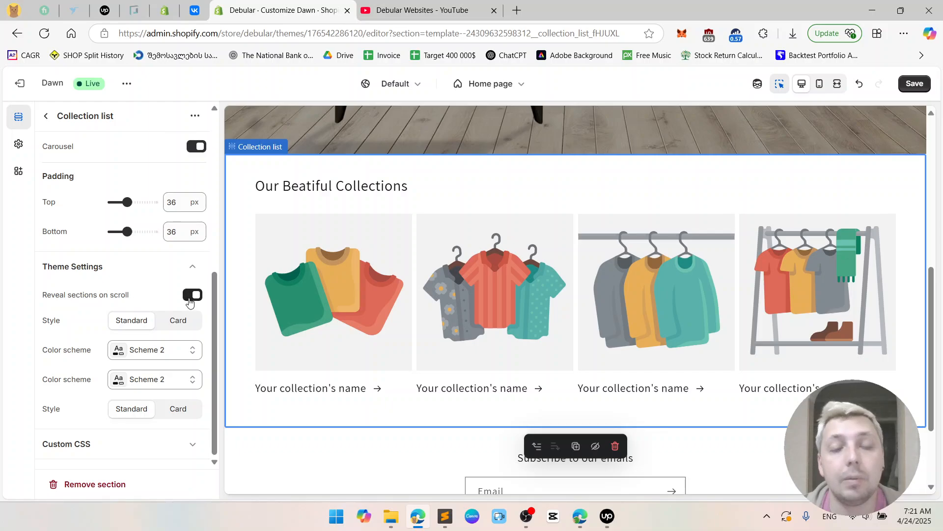
left_click(193, 301)
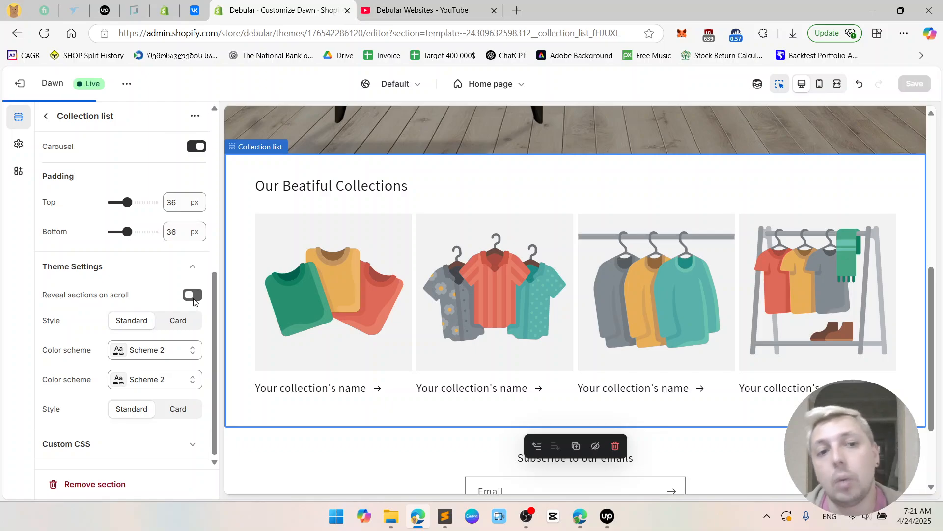
left_click(197, 299)
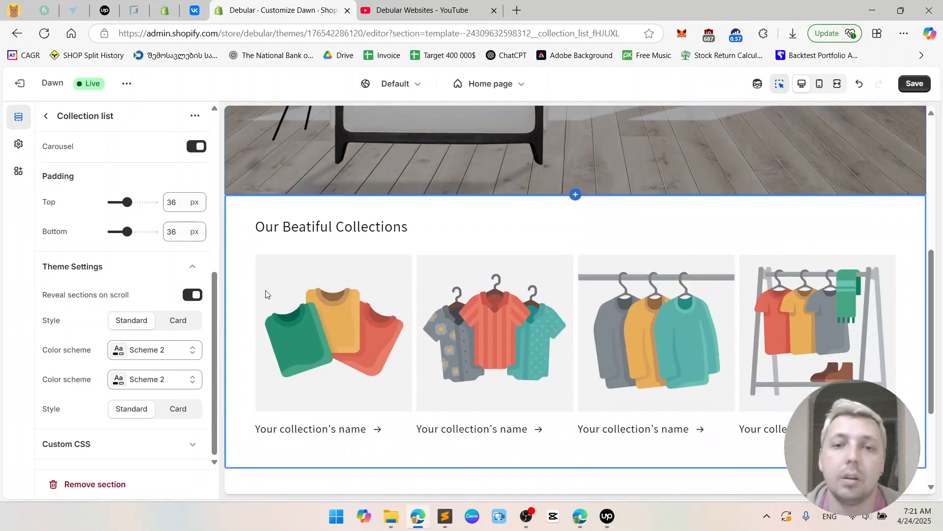
left_click(190, 295)
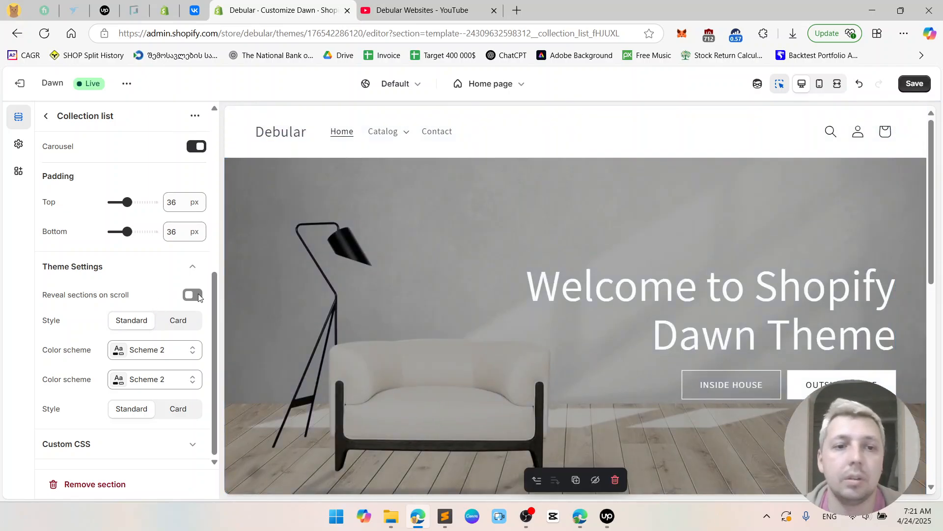
left_click(197, 296)
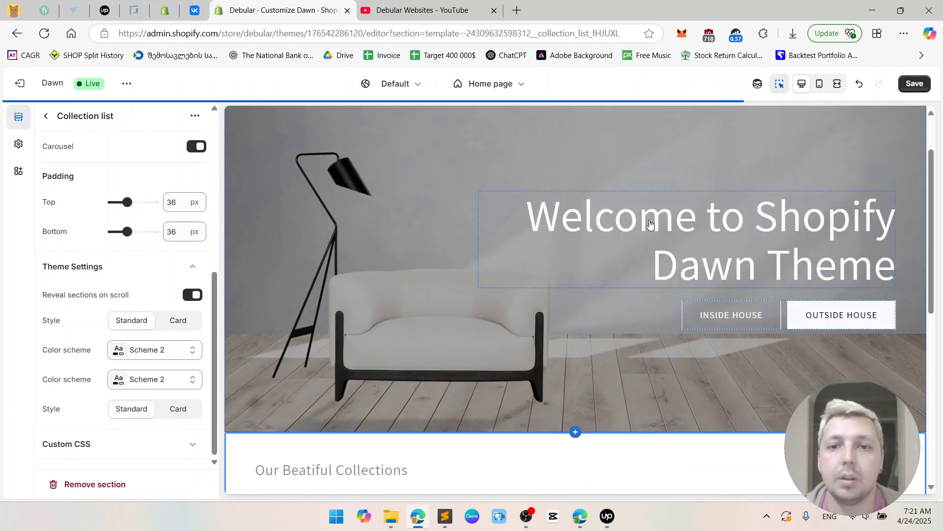
scroll(650, 224, "down", 5)
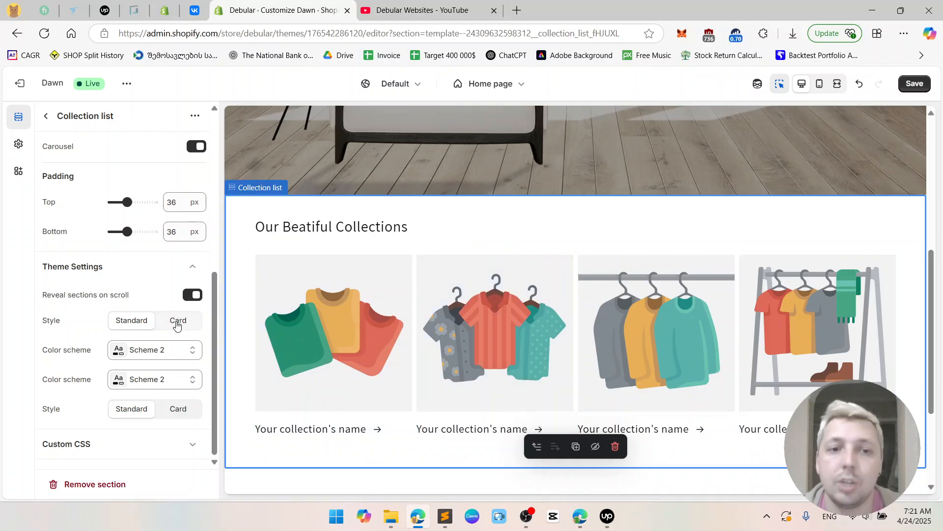
Step: Compare Card and Standard for the first Style option in the theme settings, leaving it on Card
left_click(177, 326)
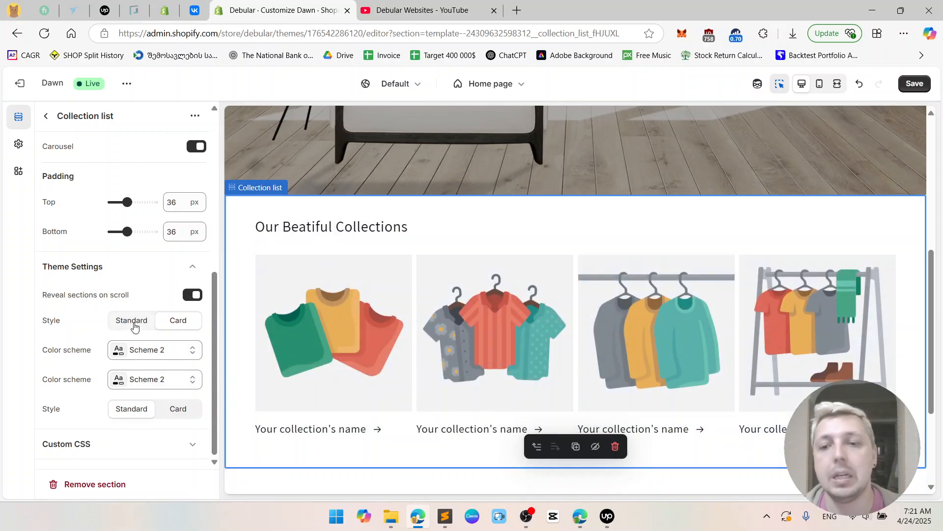
left_click(133, 325)
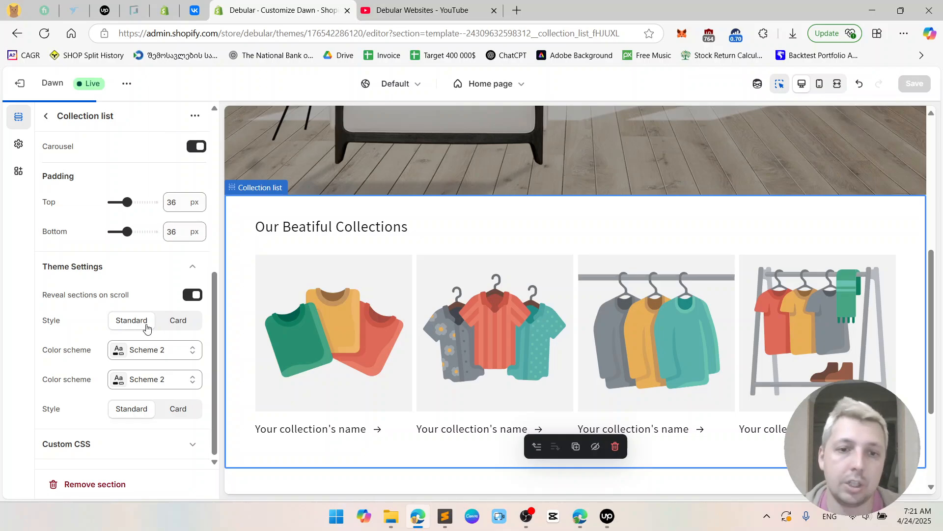
left_click(169, 326)
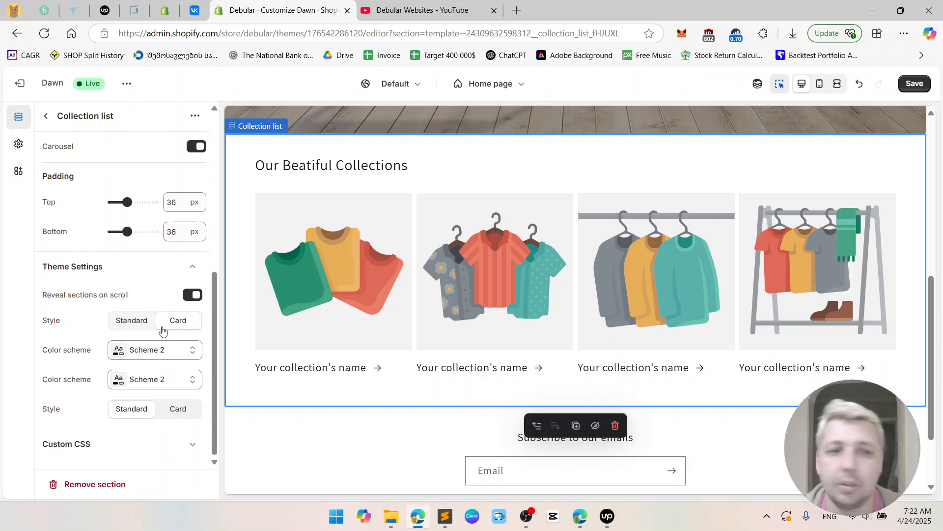
Step: Try the Card style for the collection cards with the second Style option, compare it with Standard, and restore Standard
left_click(178, 418)
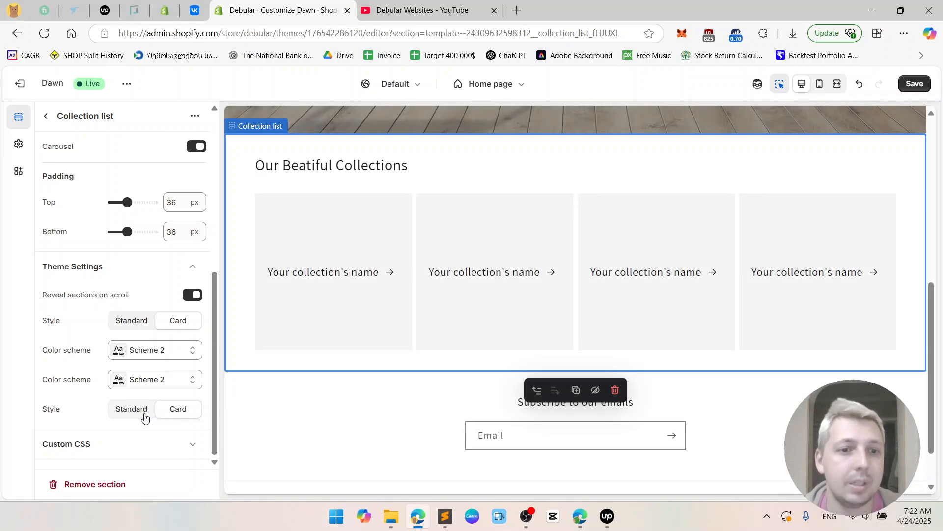
left_click(143, 419)
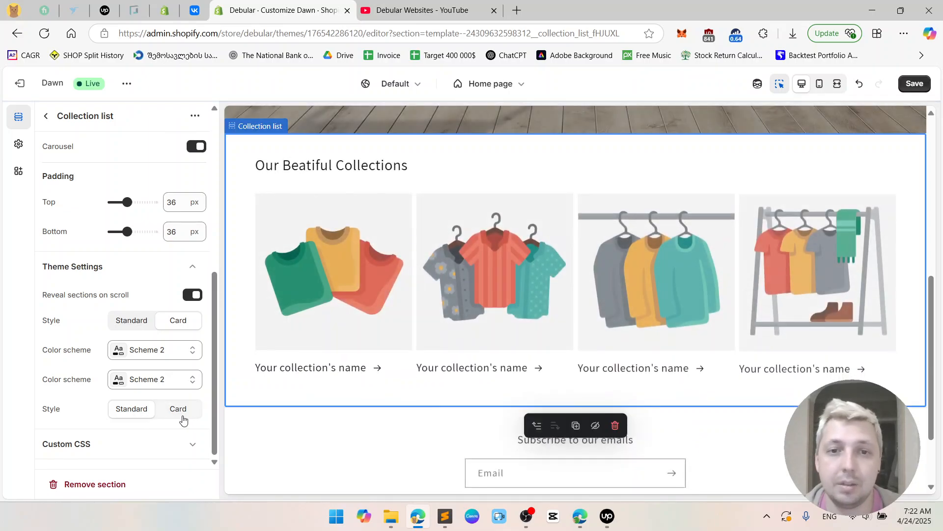
left_click(183, 418)
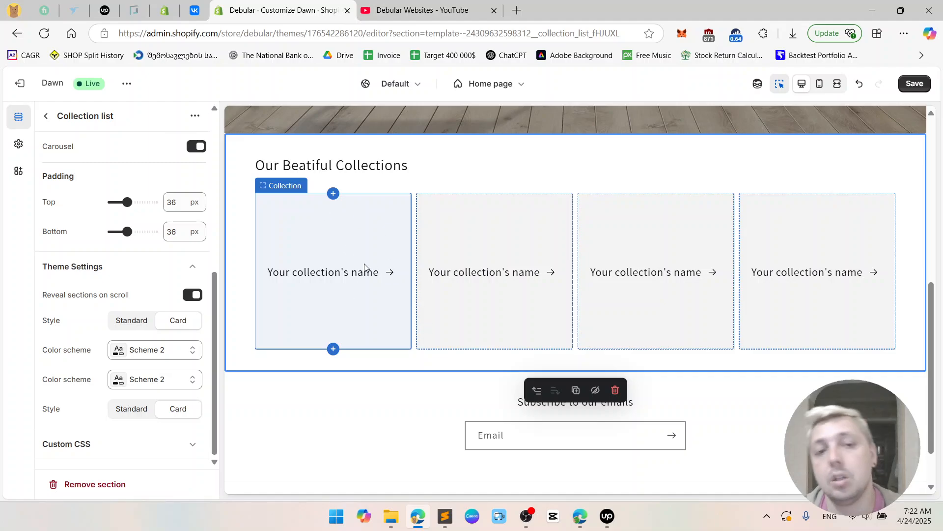
left_click(152, 411)
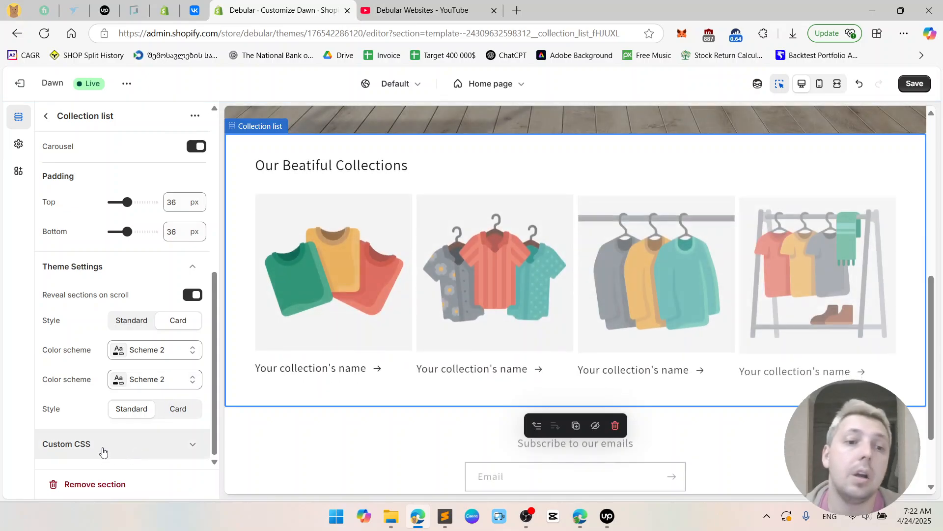
Step: Expand the collection list's Custom CSS settings and examine the code editor without entering any styles
left_click(98, 444)
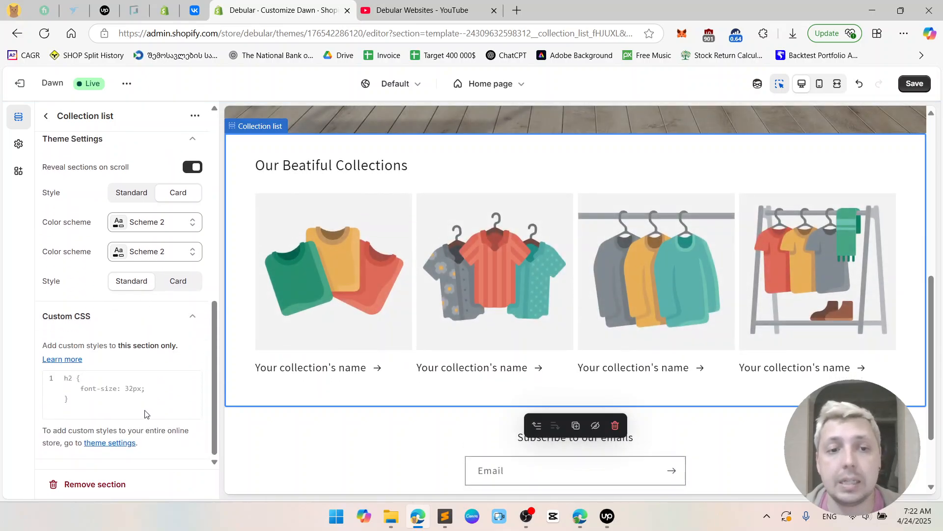
left_click(123, 388)
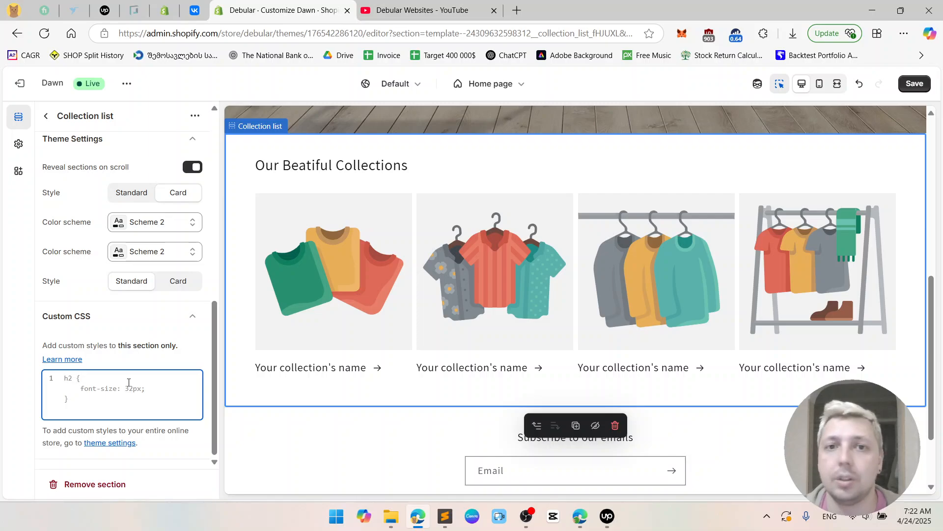
scroll(427, 255, "up", 3)
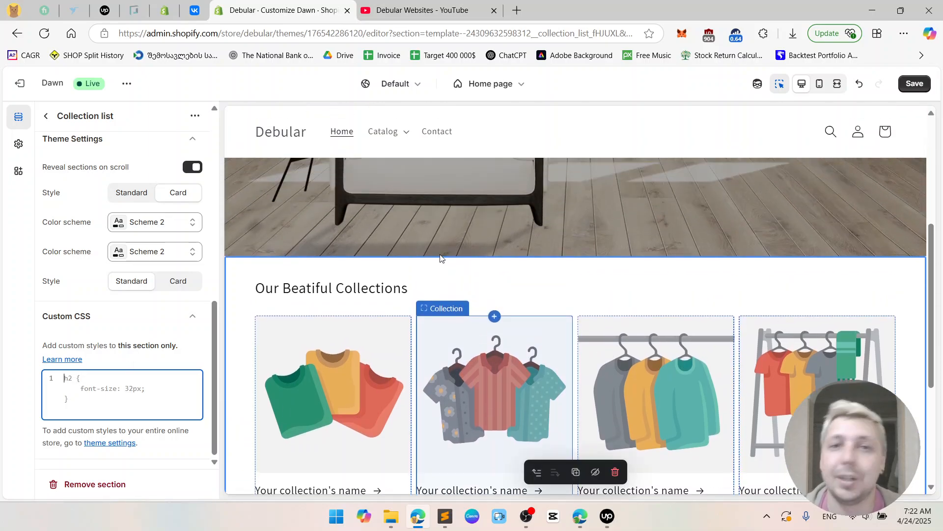
Step: Return to the Home page section list and review the collection list and image banner in the preview
scroll(83, 207, "up", 10)
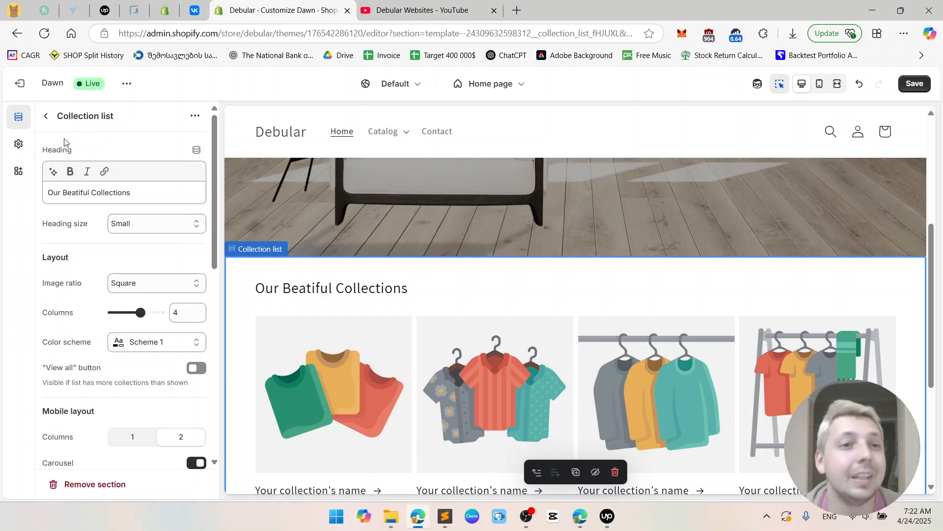
left_click(46, 117)
scroll(545, 253, "down", 3)
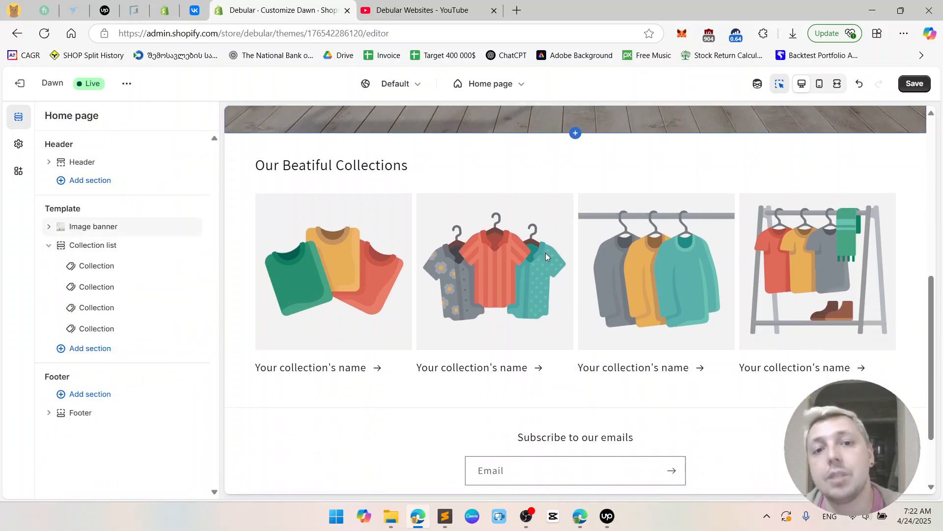
scroll(545, 253, "up", 8)
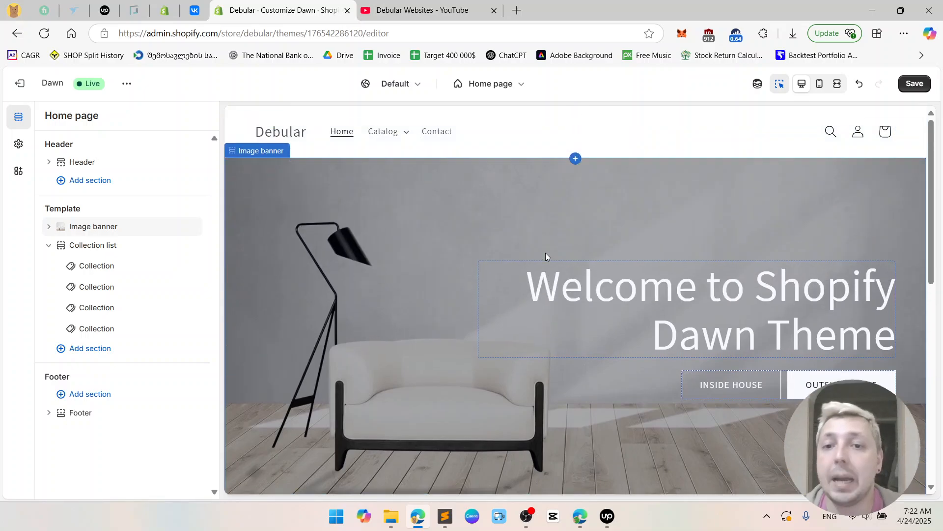
Step: Review the home page preview from the image banner through the collection list to the email signup area
scroll(546, 253, "down", 4)
scroll(545, 256, "up", 4)
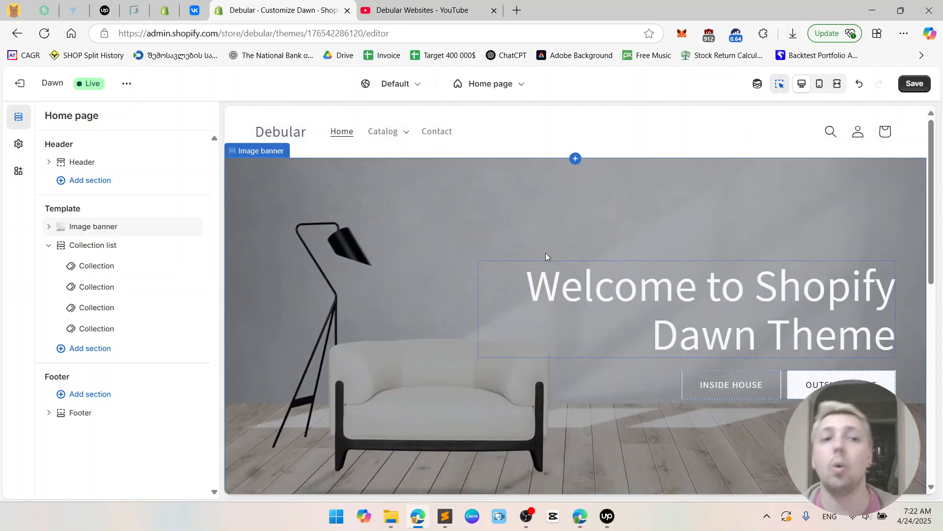
scroll(511, 158, "down", 2)
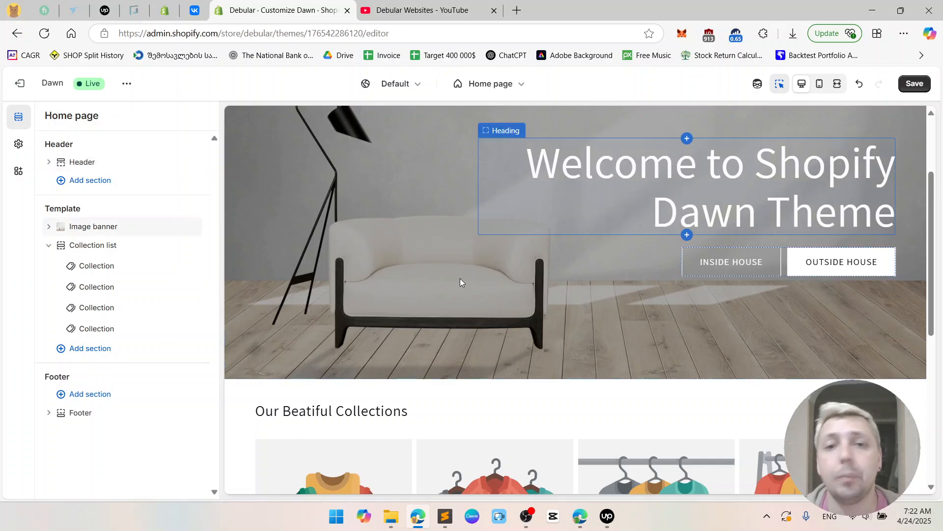
scroll(414, 275, "down", 3)
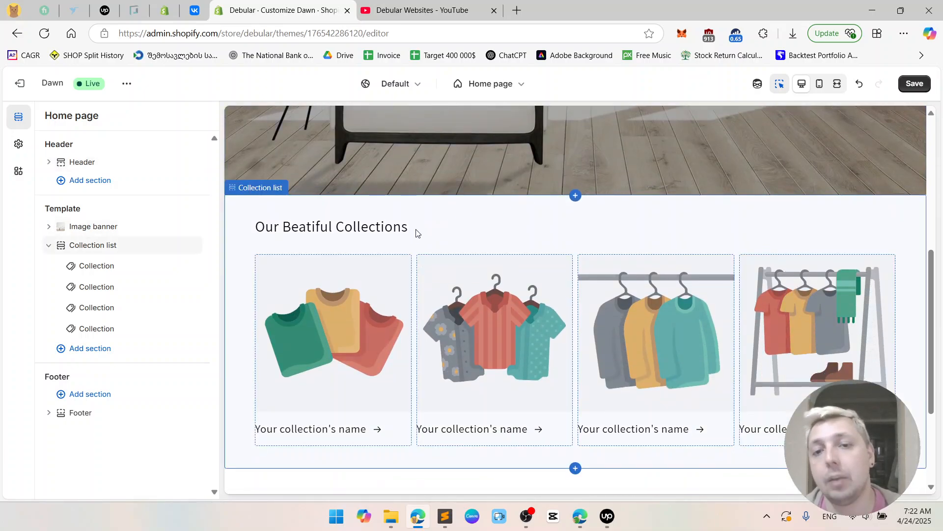
scroll(417, 235, "down", 1)
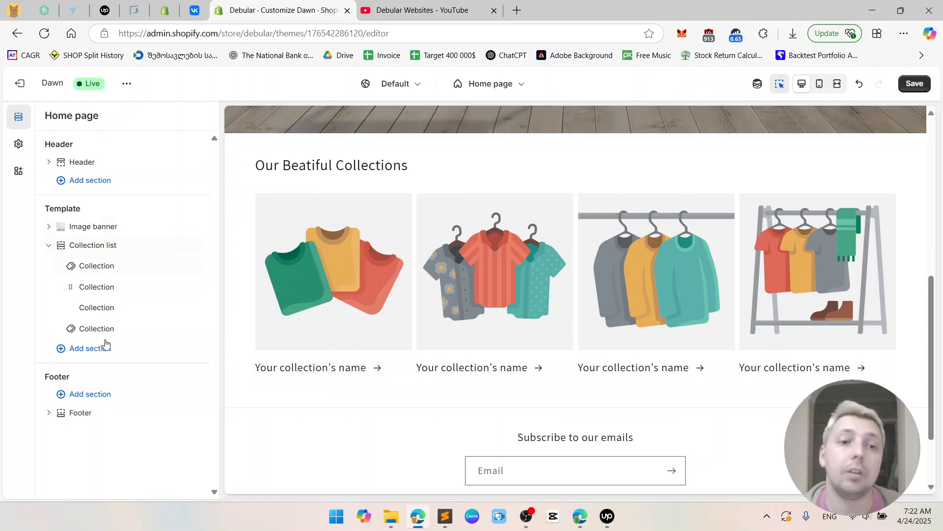
Step: Browse the sections available to add below the collection list in the template, without adding any
left_click(58, 345)
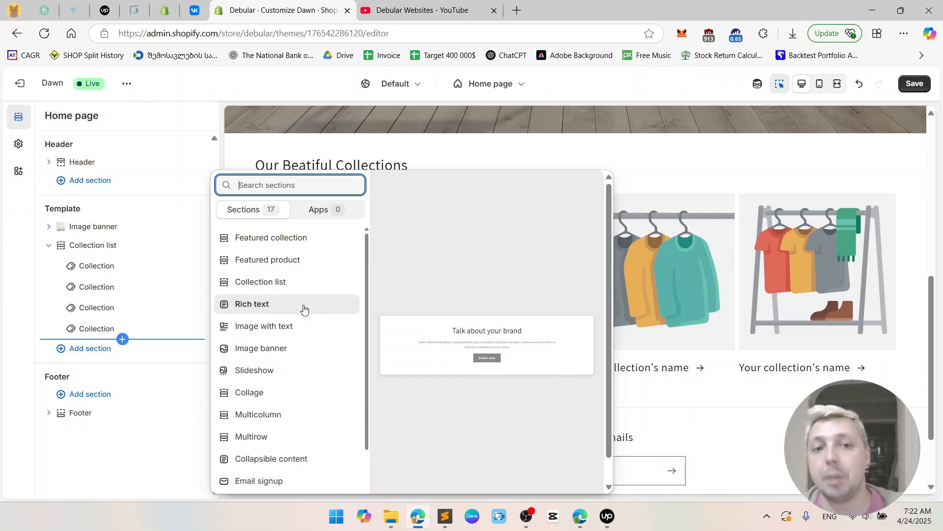
scroll(285, 418, "down", 2)
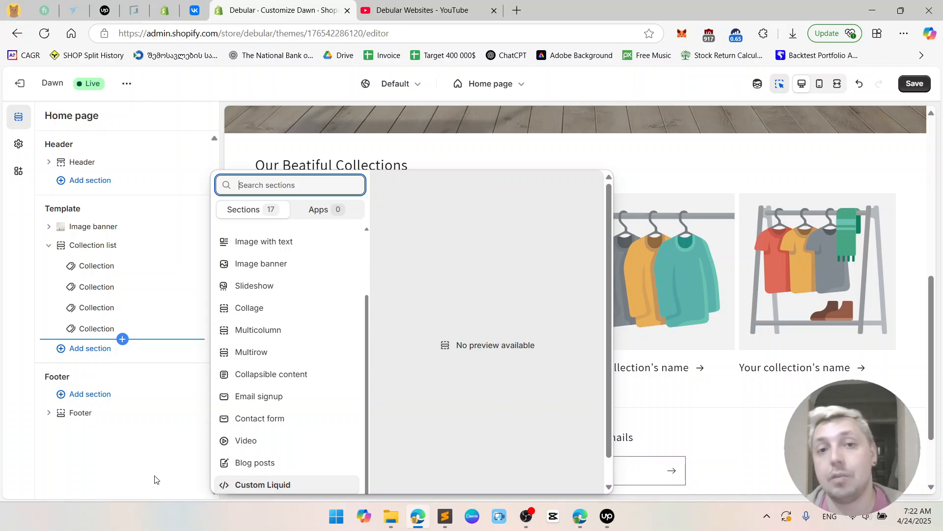
left_click(145, 465)
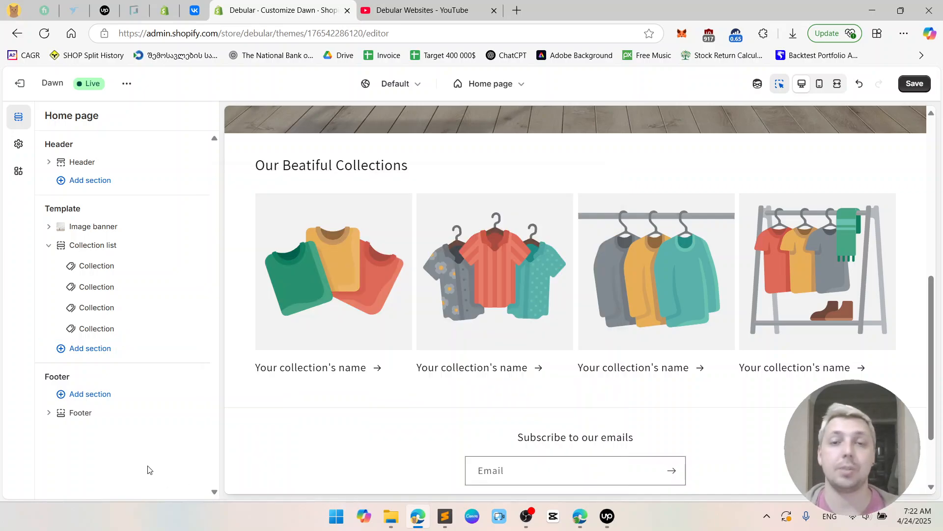